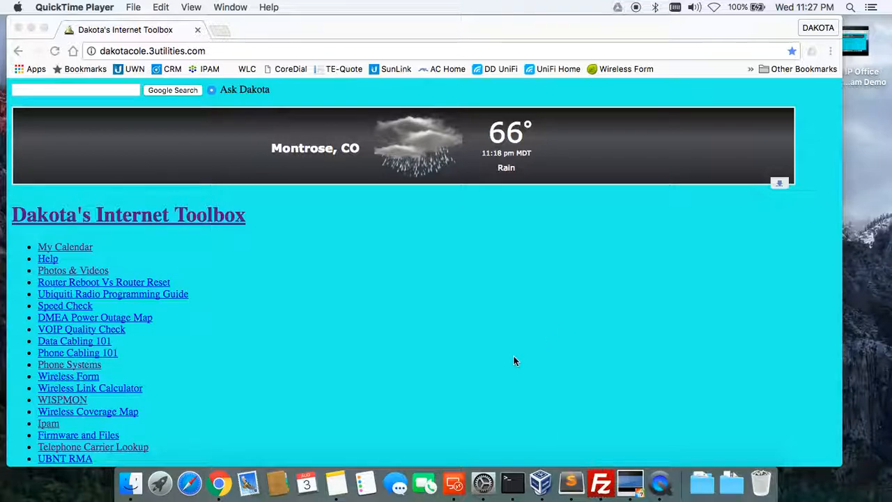
Confirm Thunderbolt Ethernet uses a manual IPv4 of 192.168.1.223 with mask 255.255.255.0.
{"action": "left_click", "coordinate": [484, 485]}
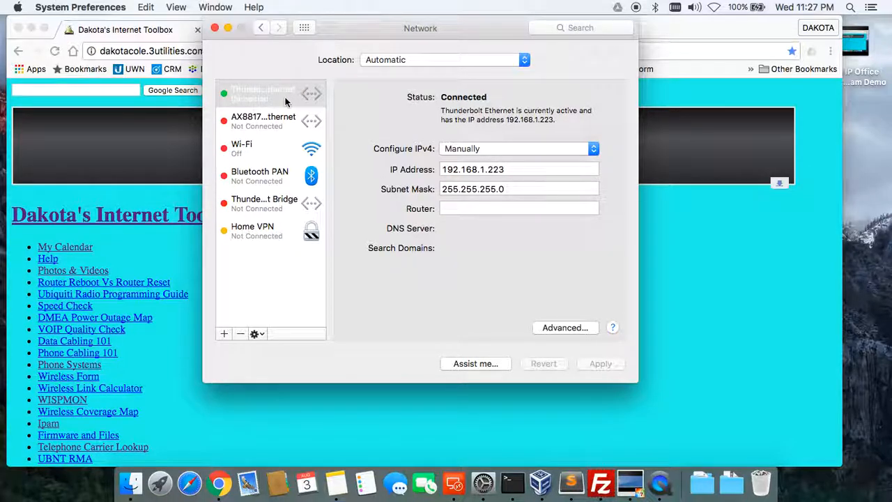
{"action": "left_click", "coordinate": [454, 150]}
{"action": "left_click", "coordinate": [454, 150]}
{"action": "left_click", "coordinate": [448, 168]}
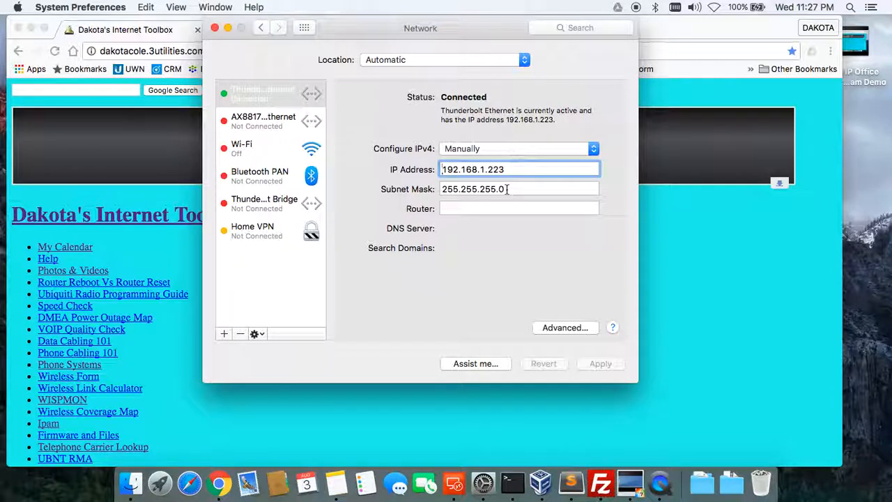
Load 192.168.1.20 in a new Chrome tab to reach the airOS login page.
{"action": "left_click", "coordinate": [656, 323]}
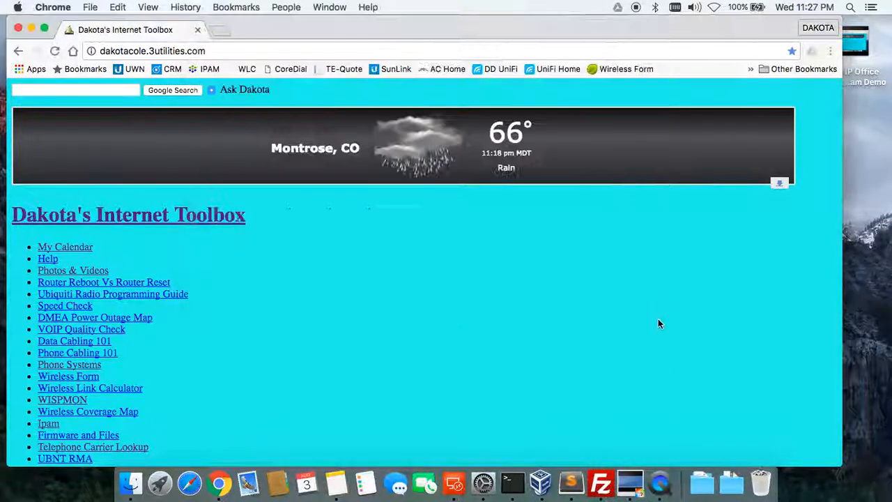
{"action": "left_click", "coordinate": [220, 30]}
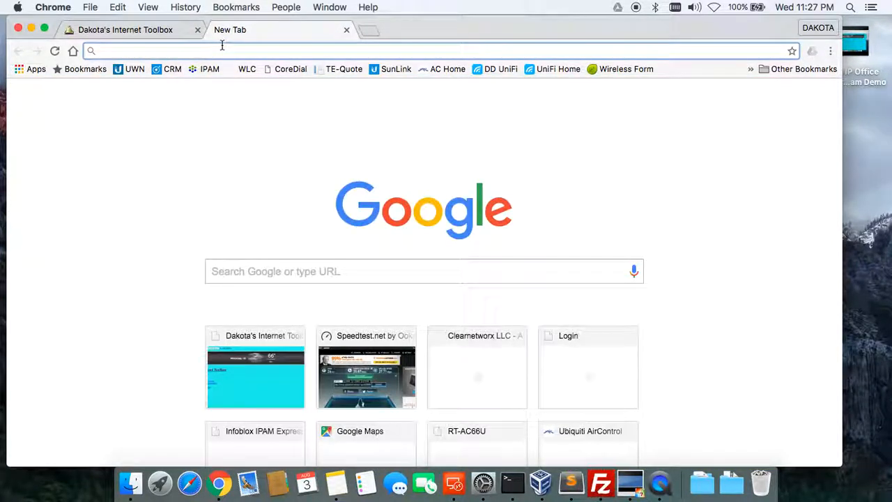
{"action": "type", "text": "19"}
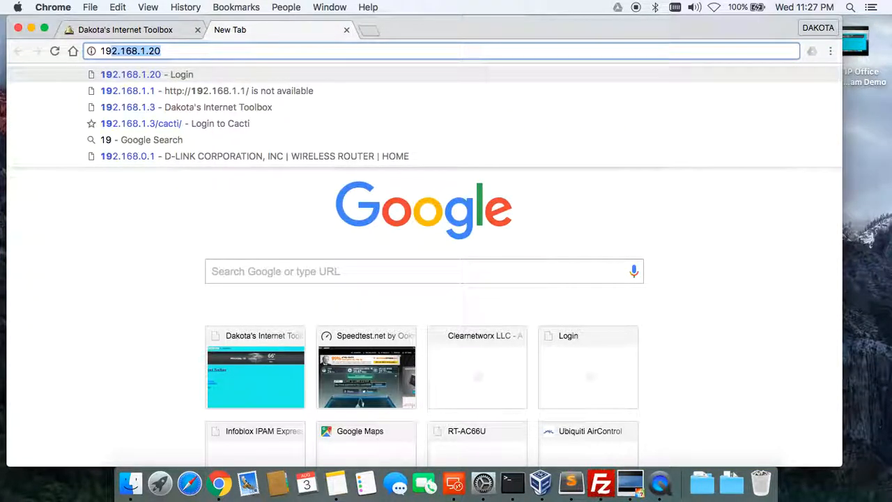
{"action": "type", "text": "2.168."}
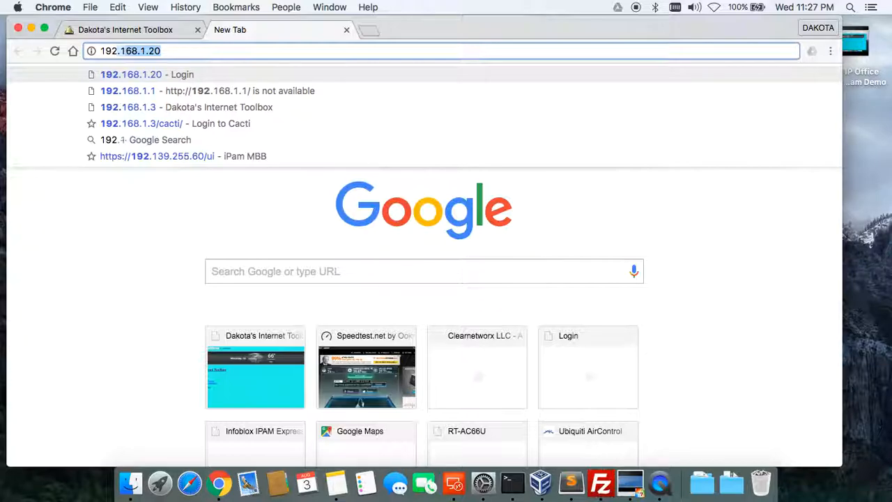
{"action": "type", "text": "1.20"}
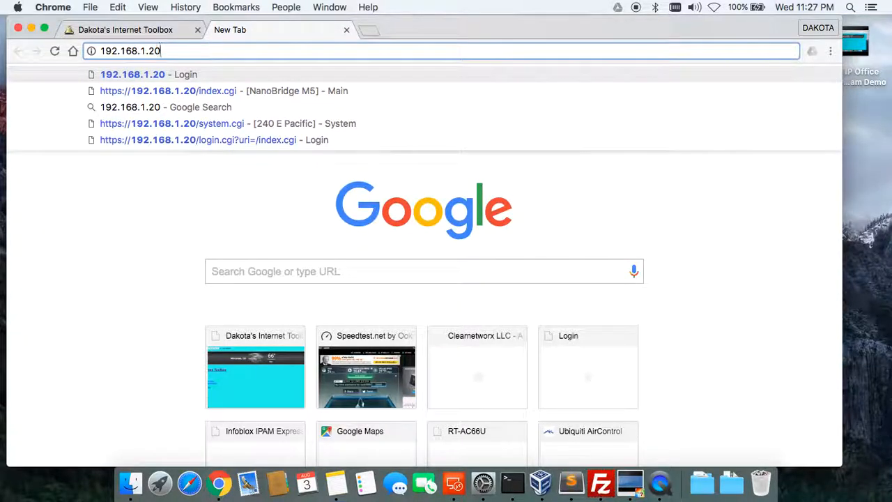
{"action": "key", "text": "Return"}
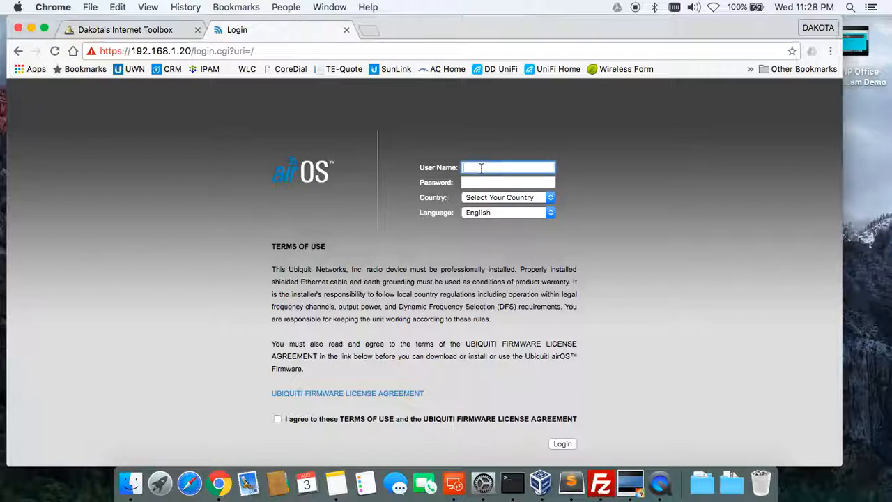
Enter the login credentials, set country to United States, accept the terms and log in.
{"action": "type", "text": "ubnt"}
{"action": "key", "text": "Tab"}
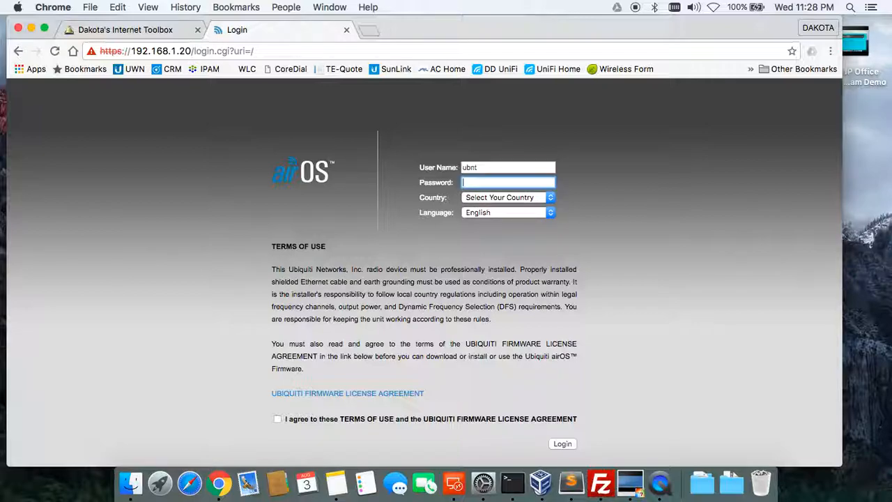
{"action": "left_click", "coordinate": [501, 199]}
{"action": "left_click", "coordinate": [499, 228]}
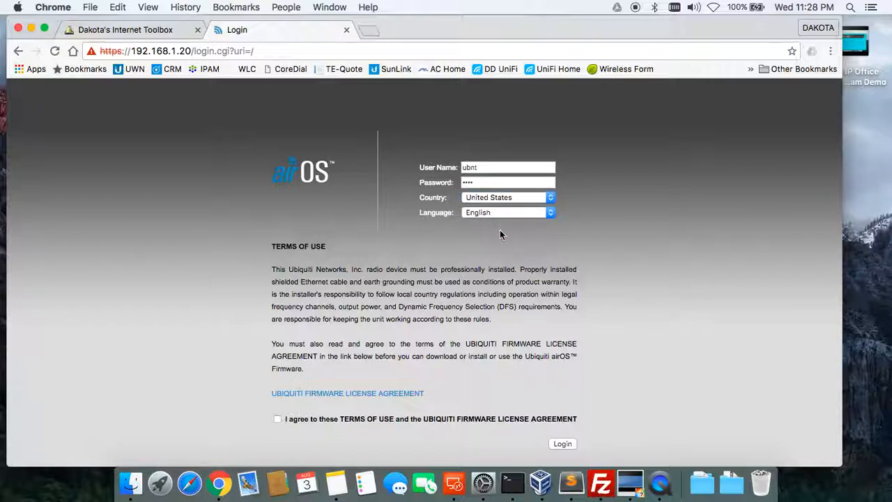
{"action": "left_click", "coordinate": [278, 419]}
{"action": "left_click", "coordinate": [564, 443]}
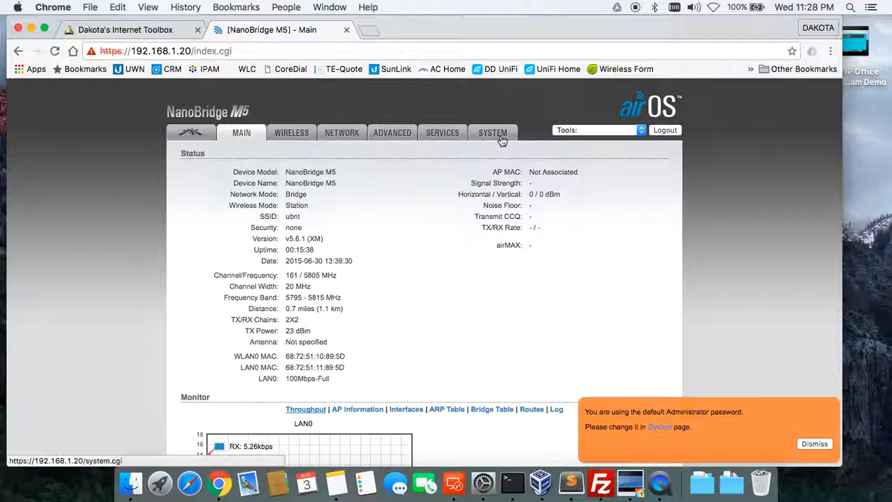
Dismiss the default-password warning and go to the airOS SYSTEM page.
{"action": "left_click", "coordinate": [826, 445]}
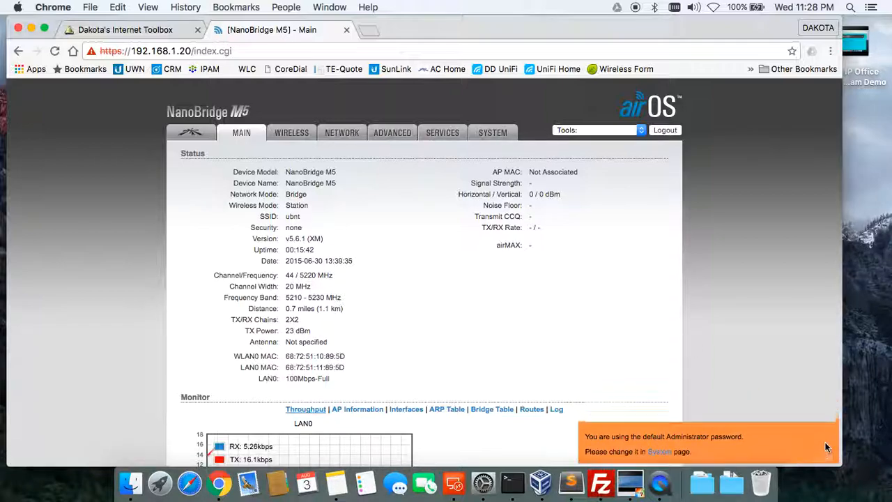
{"action": "left_click", "coordinate": [504, 139]}
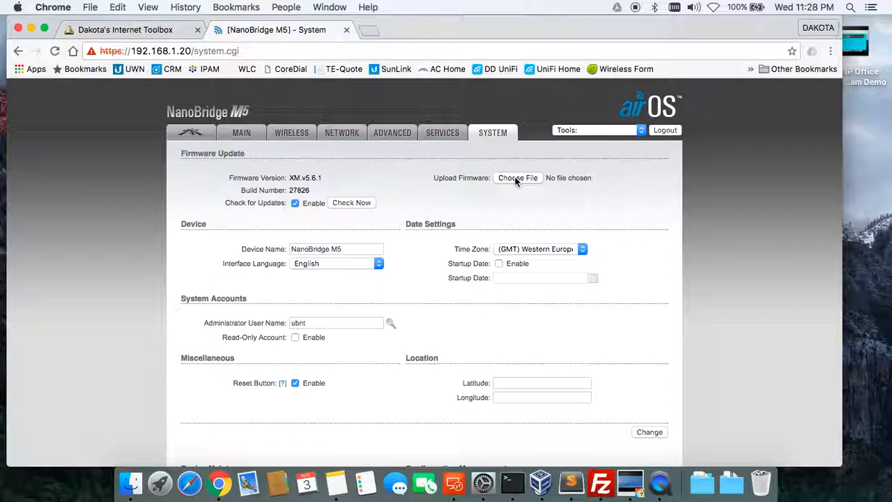
Open ubnt.com in another Chrome tab.
{"action": "left_click", "coordinate": [374, 33]}
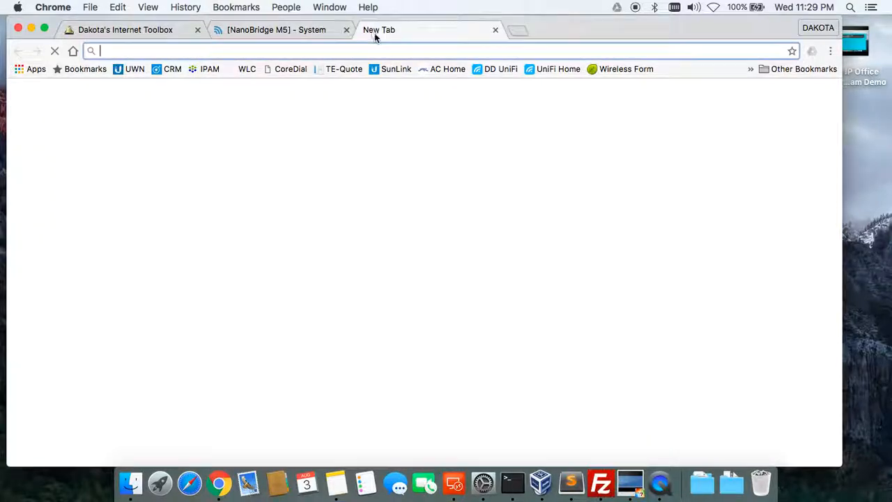
{"action": "type", "text": "ubnt.com"}
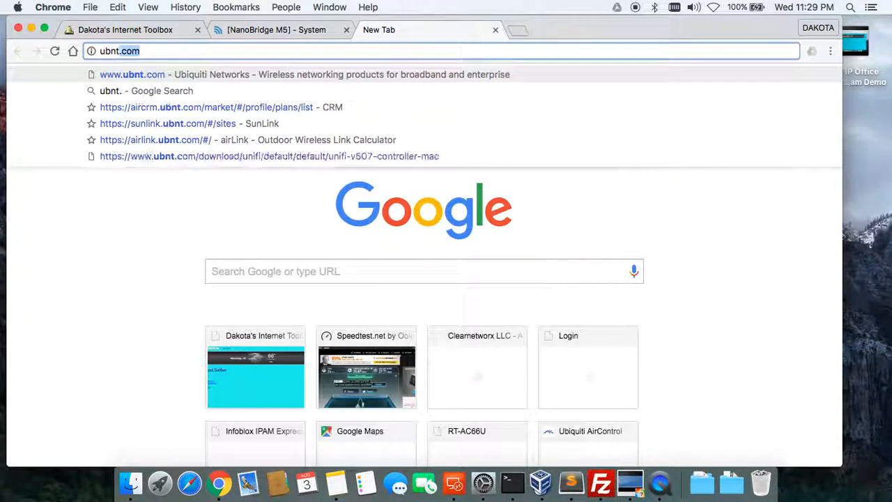
{"action": "key", "text": "Return"}
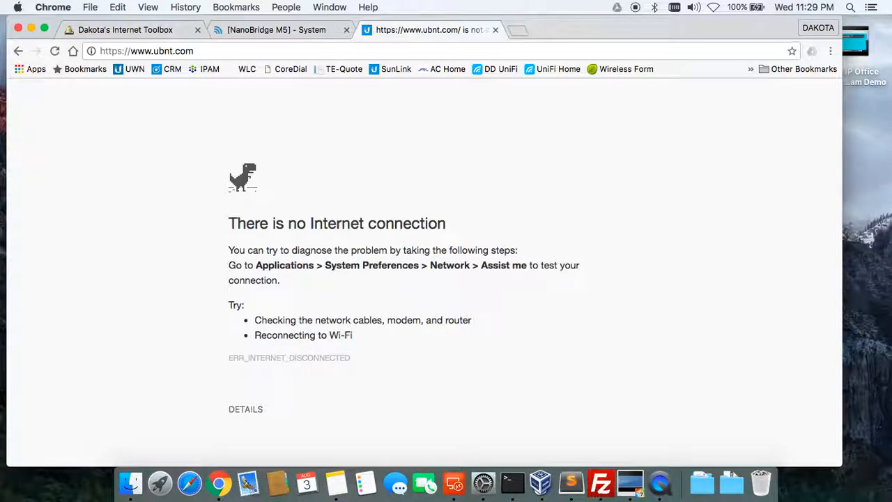
Turn Wi-Fi on from the menu bar and open Ubiquiti's Downloads page.
{"action": "left_click", "coordinate": [713, 7]}
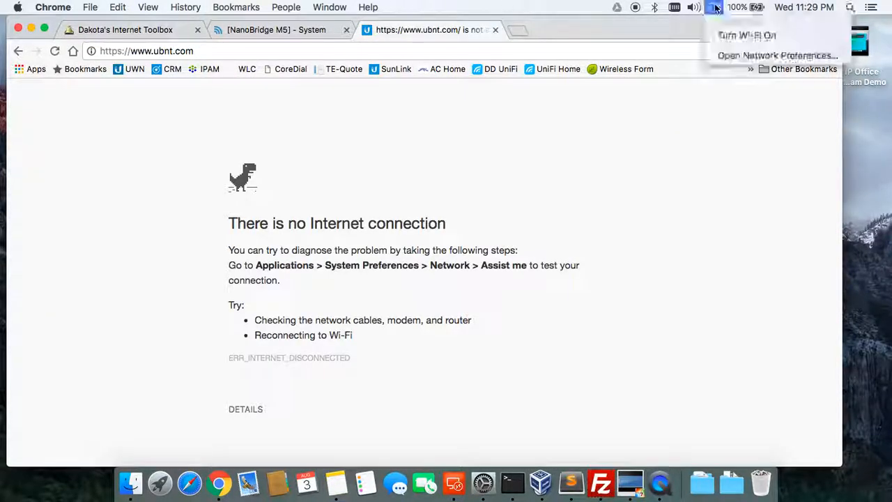
{"action": "left_click", "coordinate": [717, 33]}
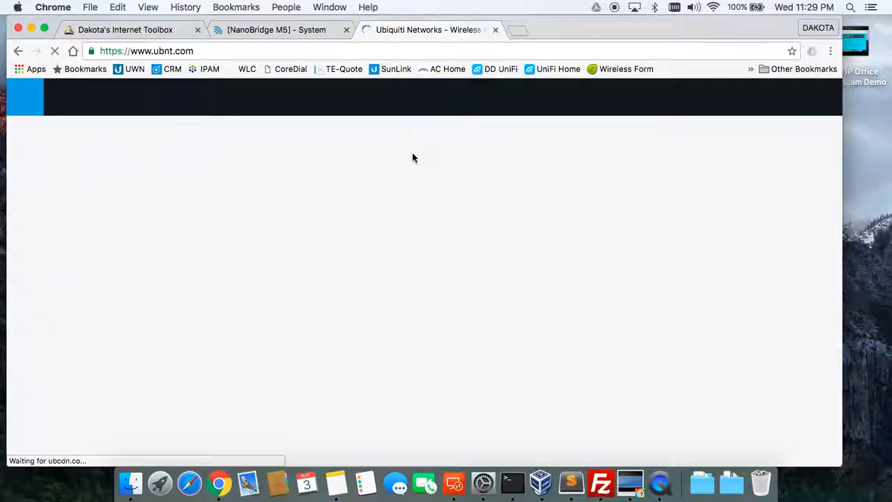
{"action": "left_click", "coordinate": [315, 101]}
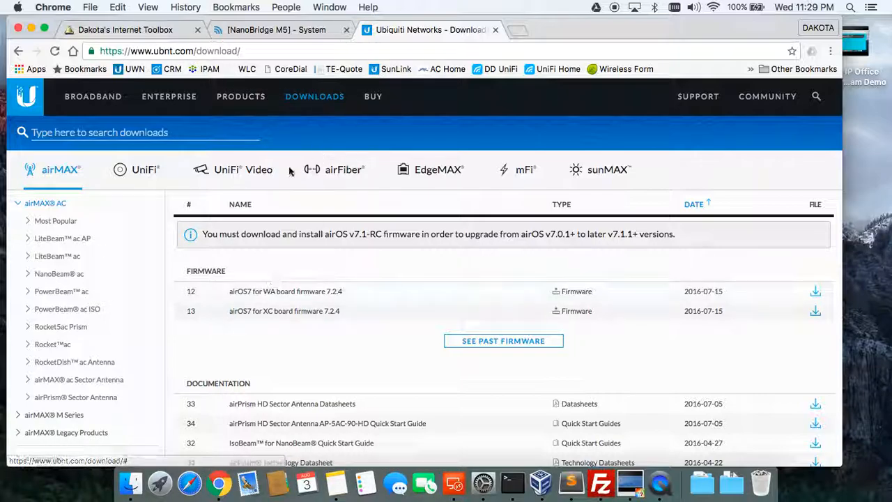
Download XM board firmware v5.6.8 (XM.v5.6.8.29413.160715.1613.bin) from airMAX M Series.
{"action": "left_click", "coordinate": [56, 417]}
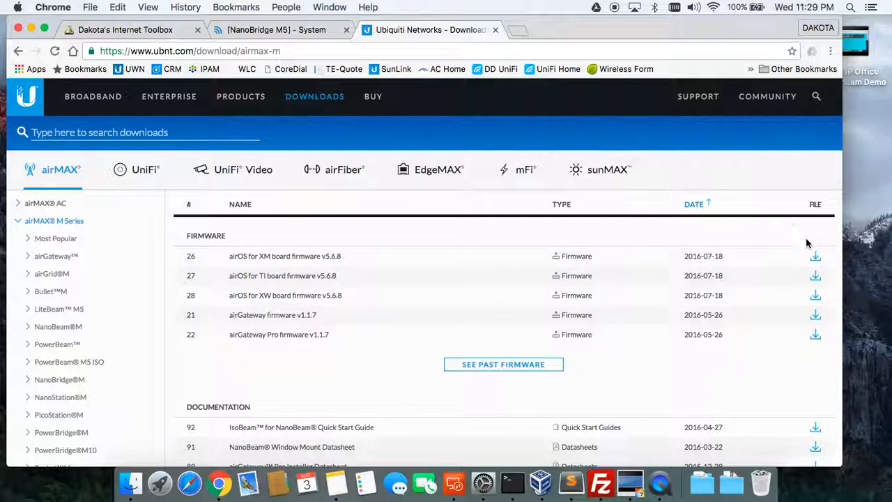
{"action": "left_click", "coordinate": [815, 257]}
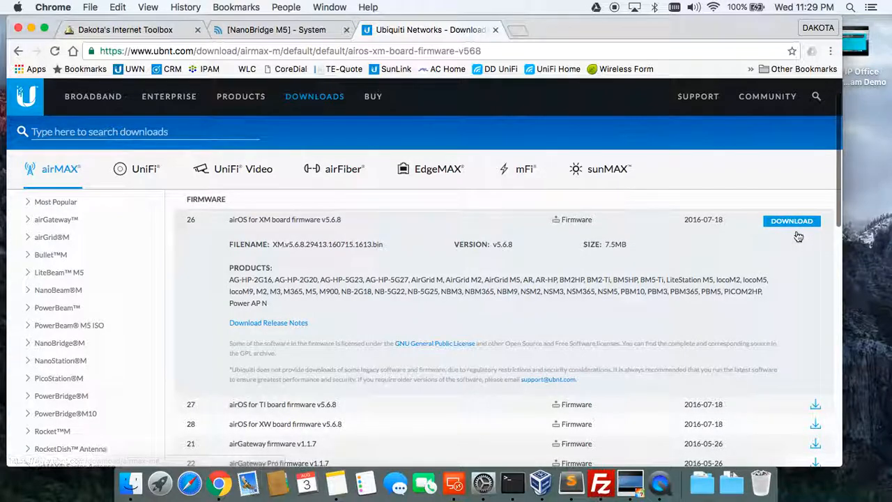
{"action": "left_click", "coordinate": [791, 222]}
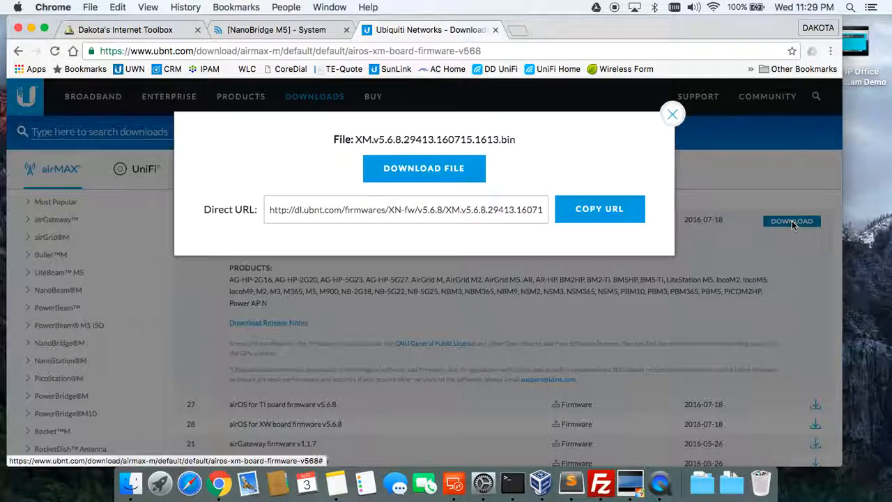
{"action": "left_click", "coordinate": [442, 175]}
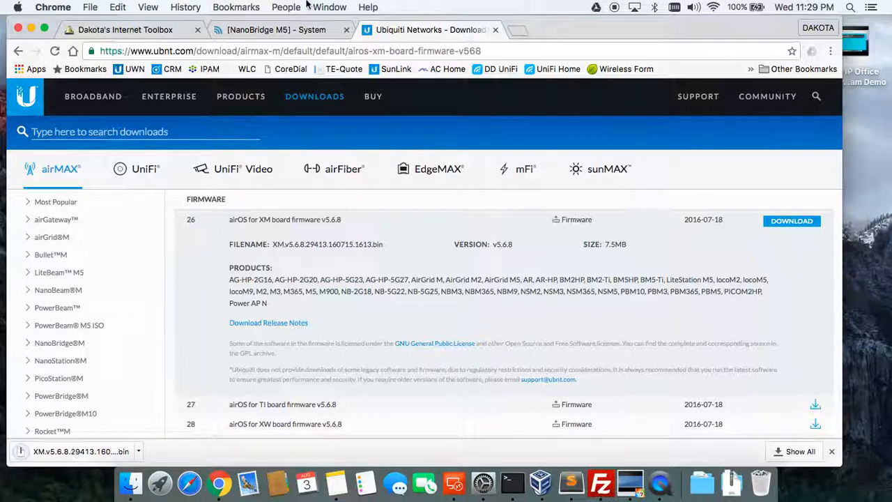
On the NanoBridge System page, choose the XM.v5.6.8 .bin from Downloads and upload it.
{"action": "left_click", "coordinate": [296, 37]}
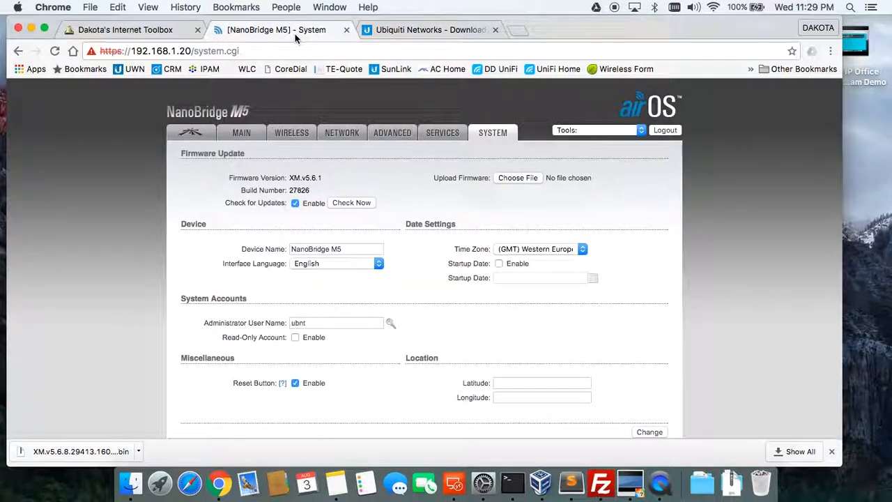
{"action": "left_click", "coordinate": [520, 179]}
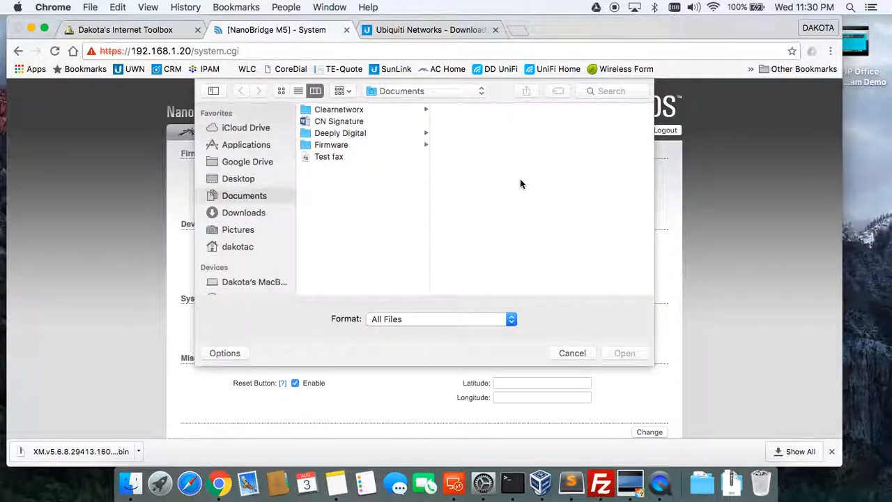
{"action": "left_click", "coordinate": [251, 214]}
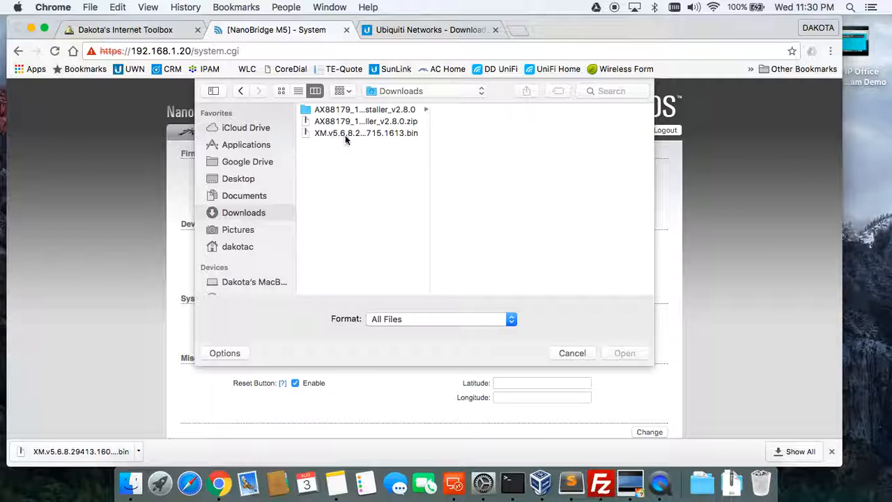
{"action": "left_click", "coordinate": [351, 134]}
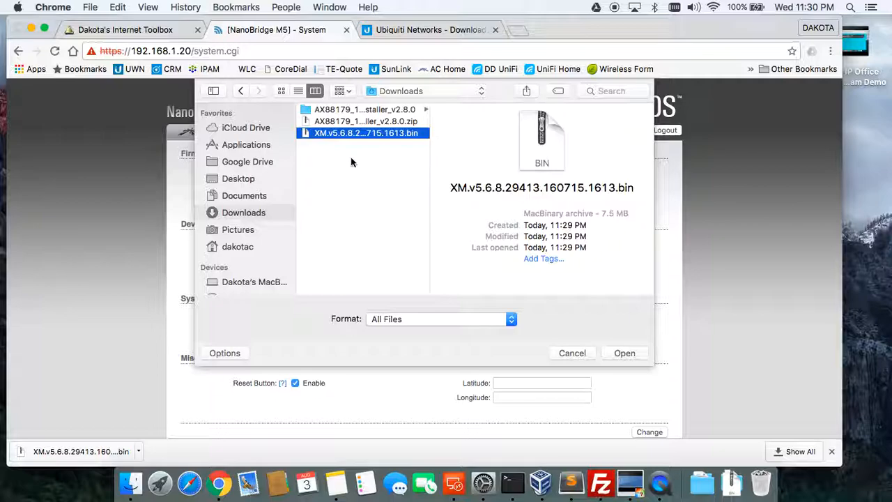
{"action": "left_click", "coordinate": [623, 353]}
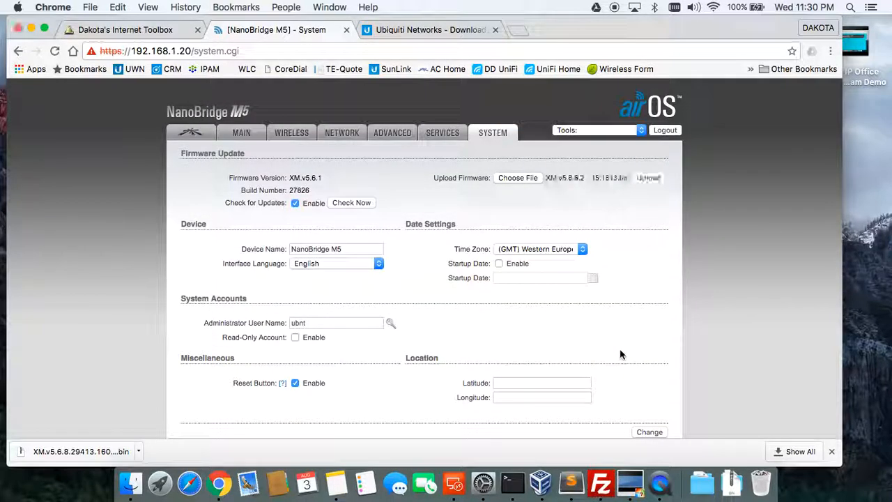
{"action": "left_click", "coordinate": [647, 180]}
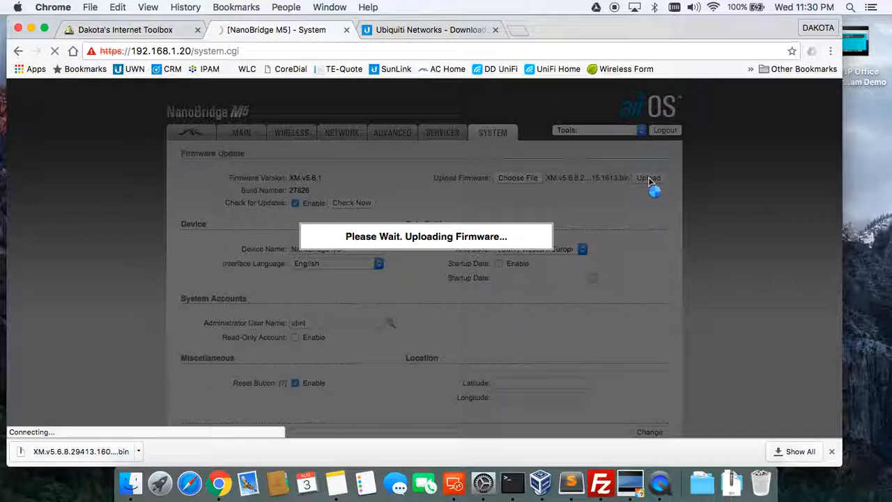
Switch the laptop's Wi-Fi off and reload the 192.168.1.20 System page.
{"action": "left_click", "coordinate": [713, 7]}
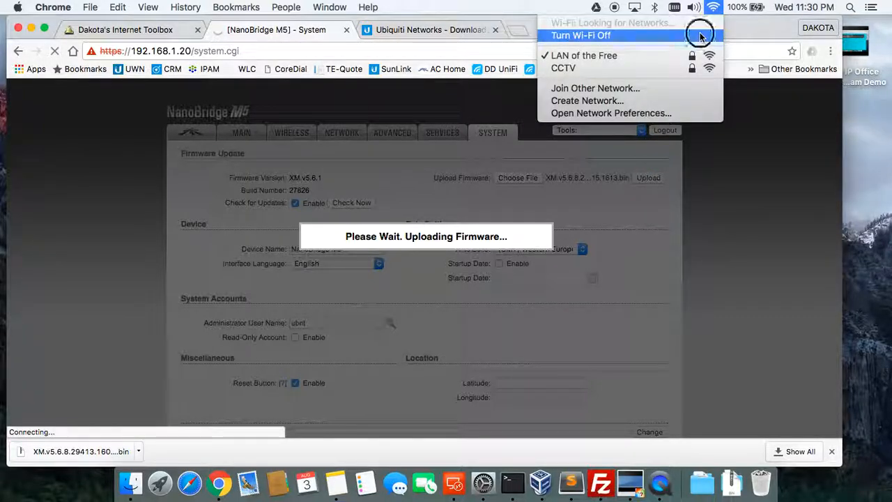
{"action": "left_click", "coordinate": [700, 35]}
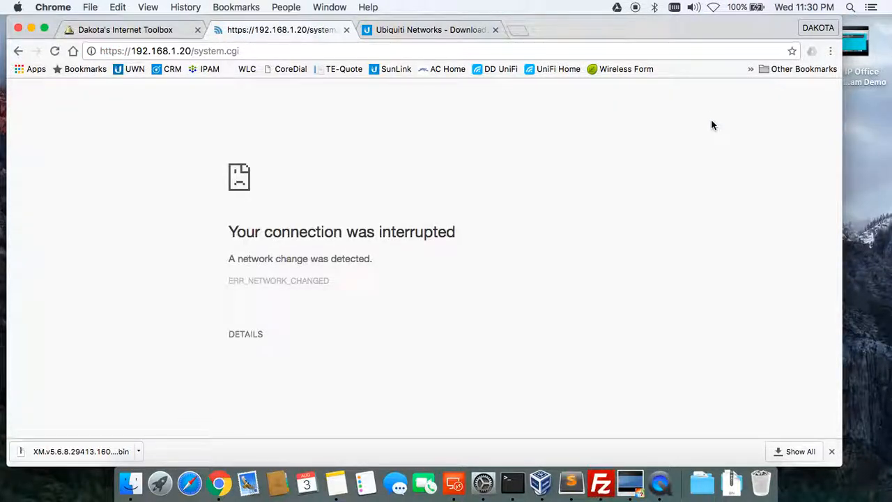
{"action": "left_click", "coordinate": [554, 55]}
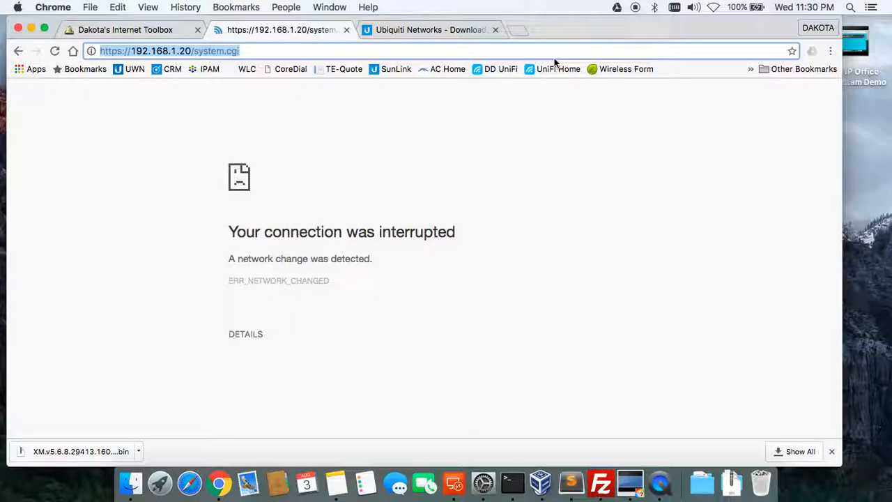
{"action": "key", "text": "Return"}
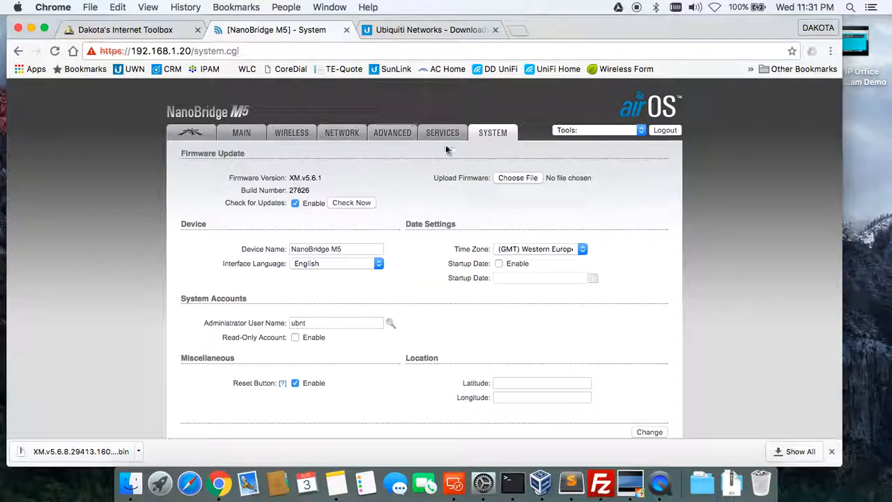
Pick the XM.v5.6.8 .bin from Downloads again and upload it to the NanoBridge.
{"action": "left_click", "coordinate": [523, 180]}
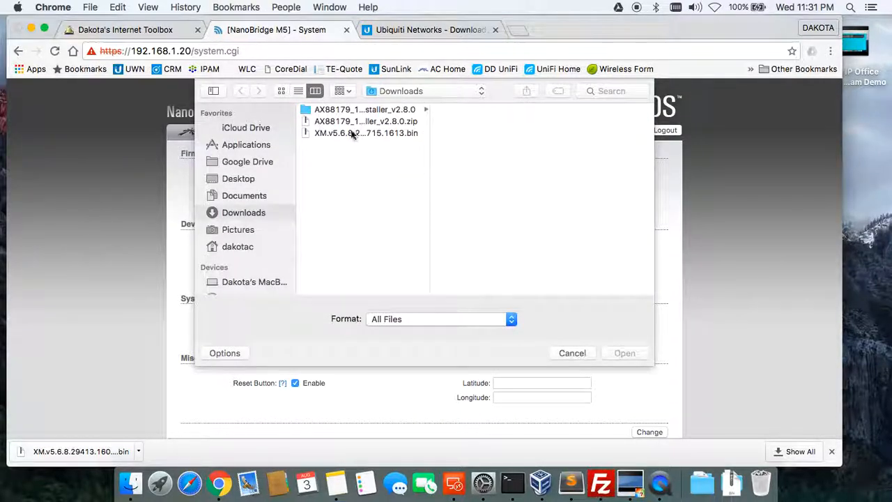
{"action": "left_click", "coordinate": [365, 137]}
{"action": "left_click", "coordinate": [624, 352]}
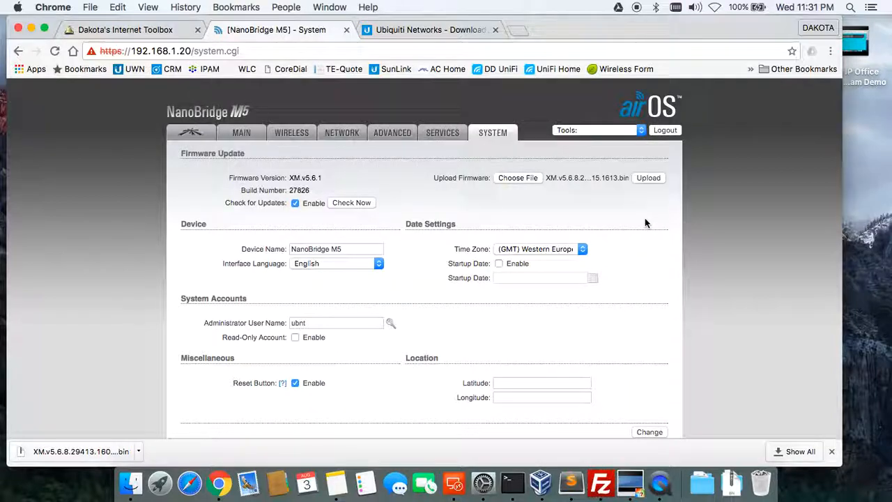
{"action": "left_click", "coordinate": [649, 178]}
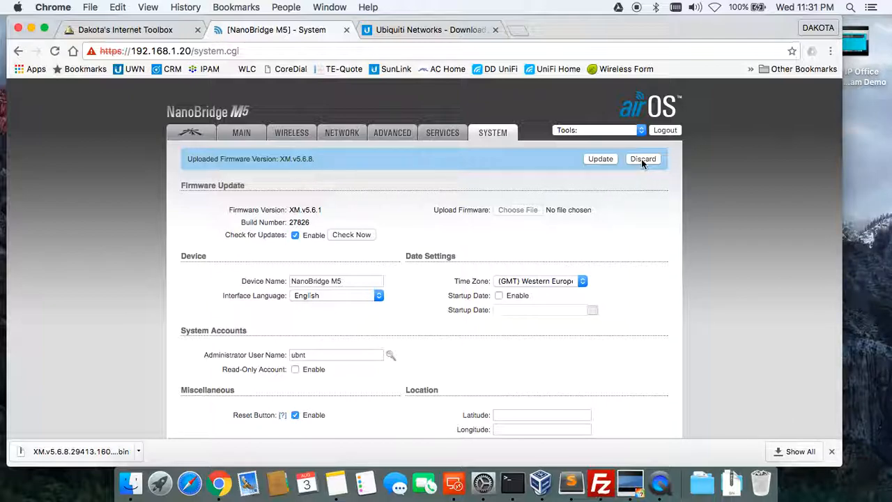
Start the XM.v5.6.8 firmware update from the uploaded-firmware banner.
{"action": "left_click", "coordinate": [604, 159]}
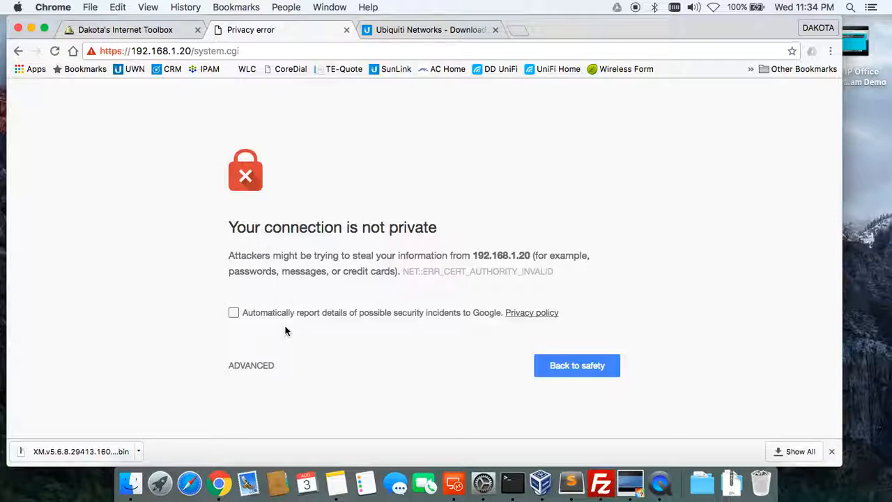
Bypass the certificate warning and proceed to 192.168.1.20 despite the unsafe connection.
{"action": "left_click", "coordinate": [244, 370]}
{"action": "scroll", "coordinate": [272, 383], "scroll_direction": "down", "scroll_amount": 3}
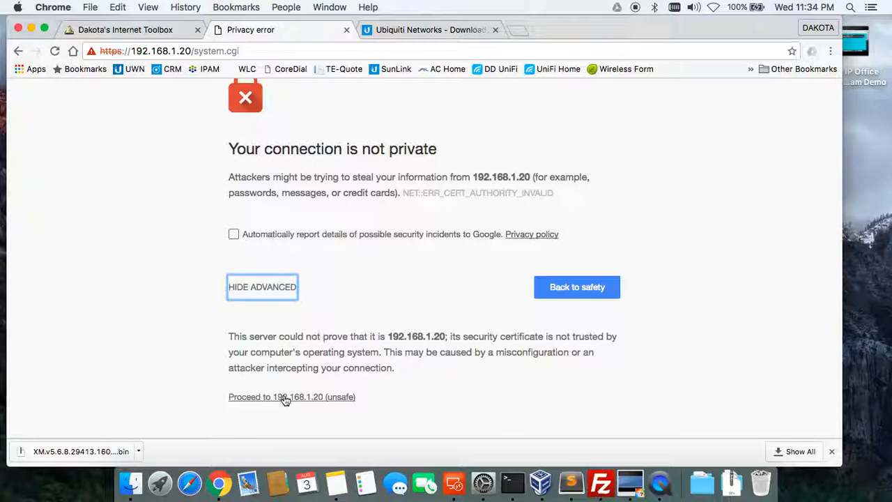
{"action": "left_click", "coordinate": [284, 397]}
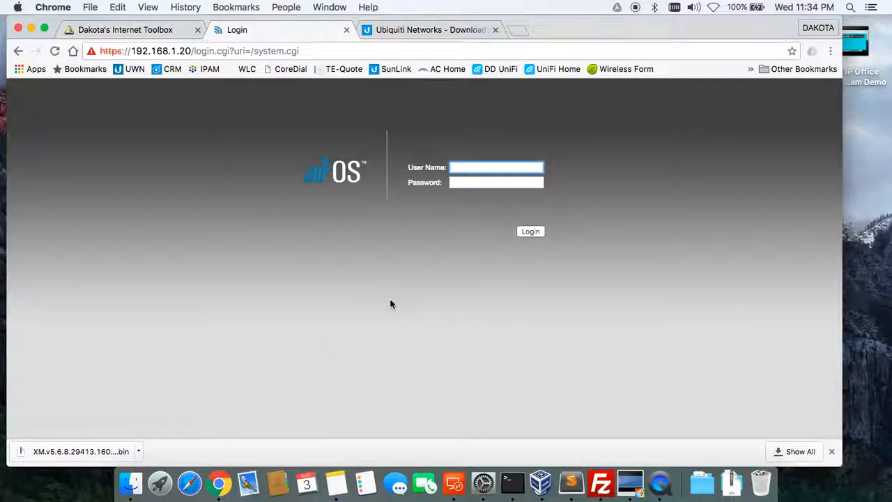
Log in to the NanoBridge M5 airOS with the default user name and password.
{"action": "type", "text": "ubnt"}
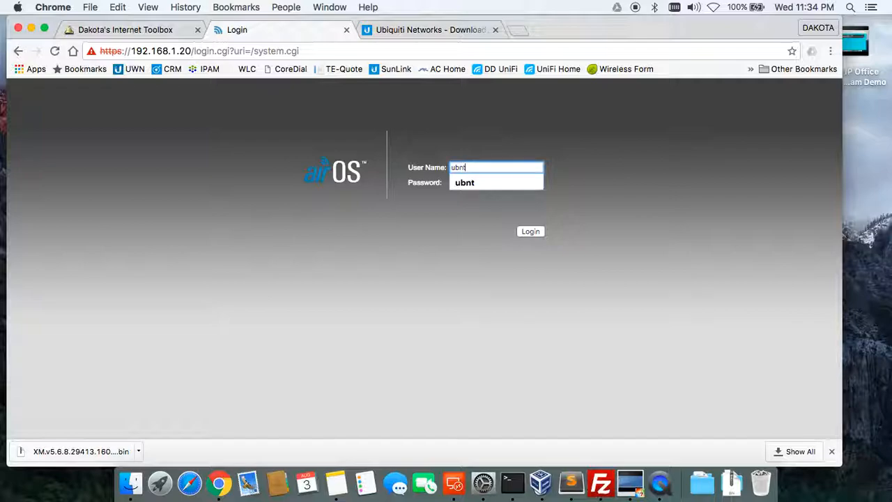
{"action": "key", "text": "Tab"}
{"action": "type", "text": "ubnt"}
{"action": "key", "text": "Return"}
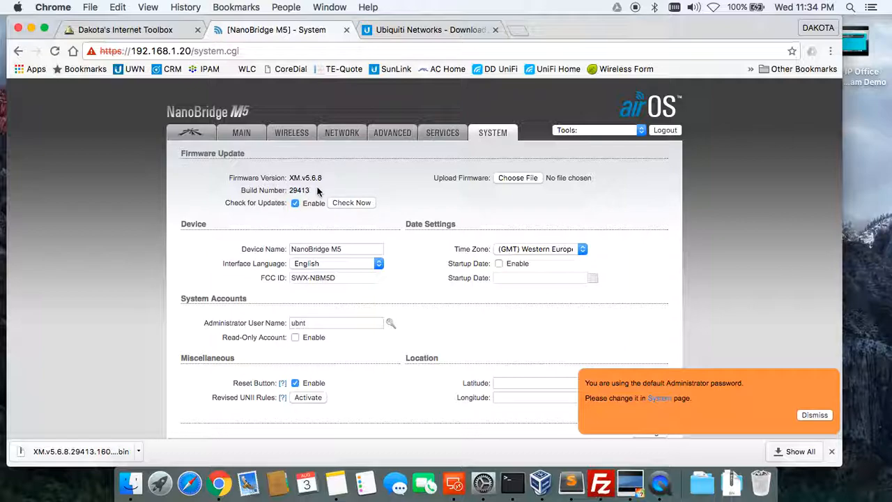
Dismiss the default-password notice and replace the Device Name with a new name.
{"action": "left_click", "coordinate": [822, 418]}
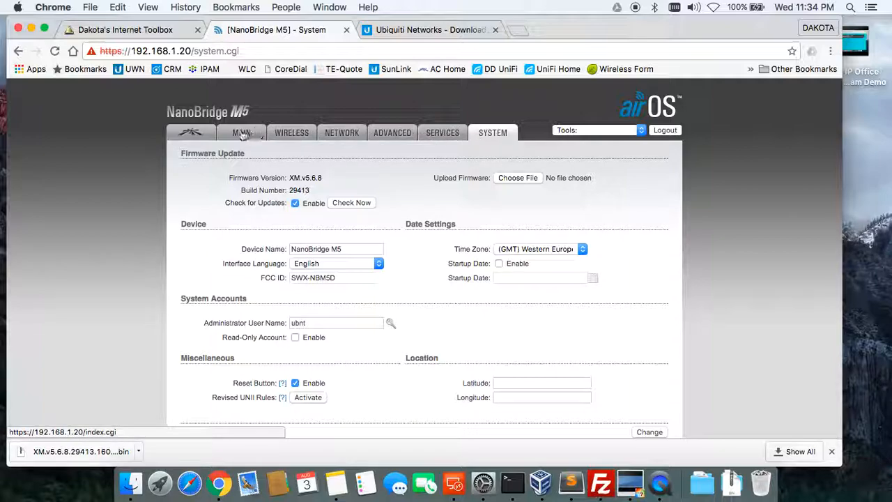
{"action": "left_click_drag", "start_coordinate": [347, 252], "coordinate": [279, 249]}
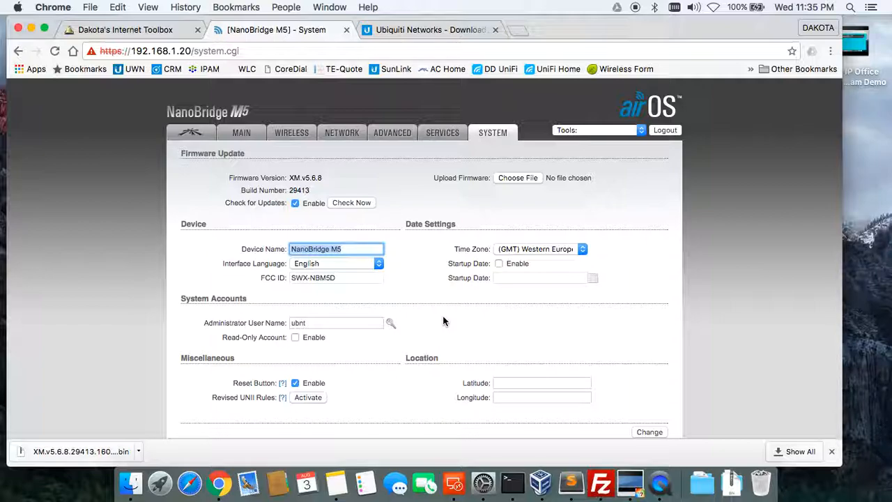
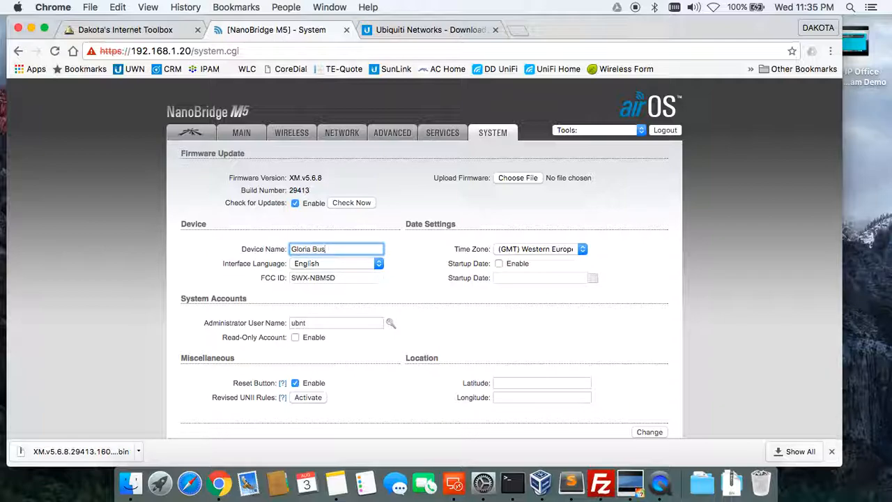
Set the time zone to GMT-07:00 Mountain and enable a startup date of 08/03/2016.
{"action": "left_click", "coordinate": [528, 249]}
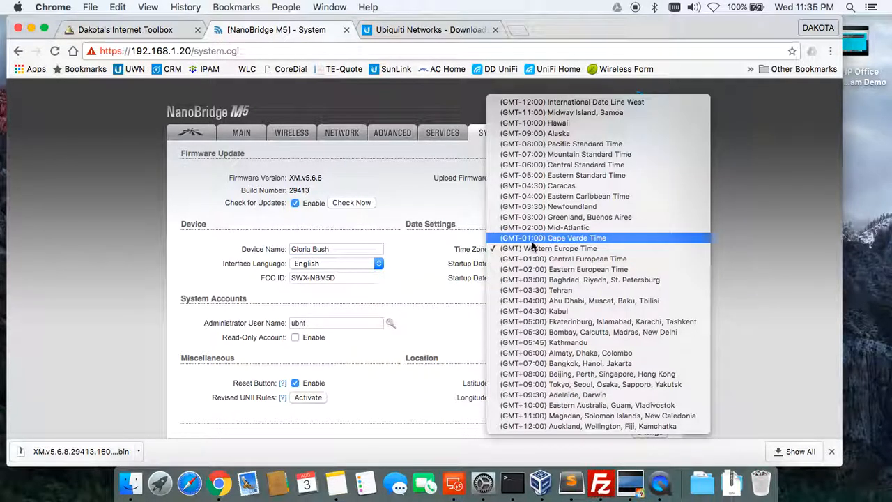
{"action": "left_click", "coordinate": [557, 154]}
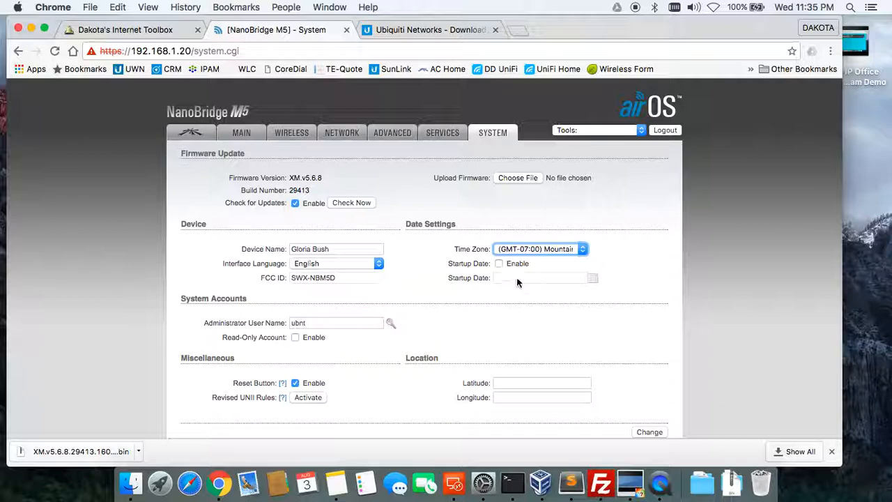
{"action": "left_click", "coordinate": [501, 263]}
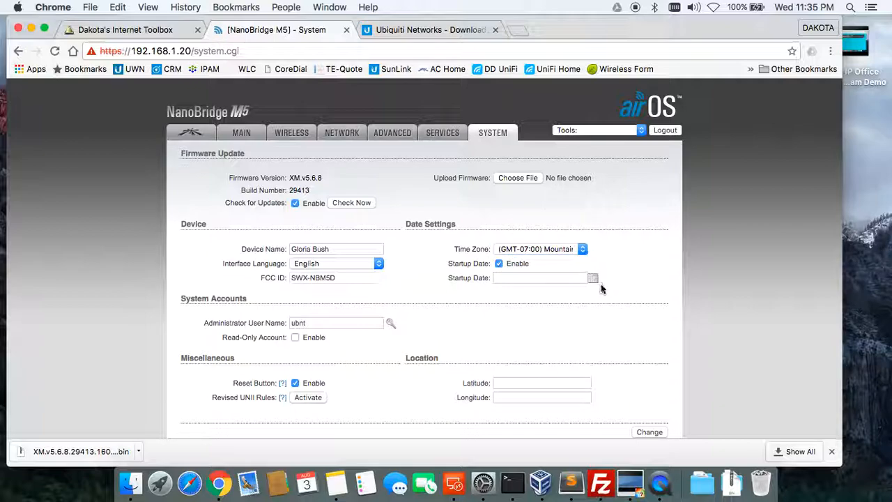
{"action": "left_click", "coordinate": [593, 279]}
{"action": "left_click", "coordinate": [559, 324]}
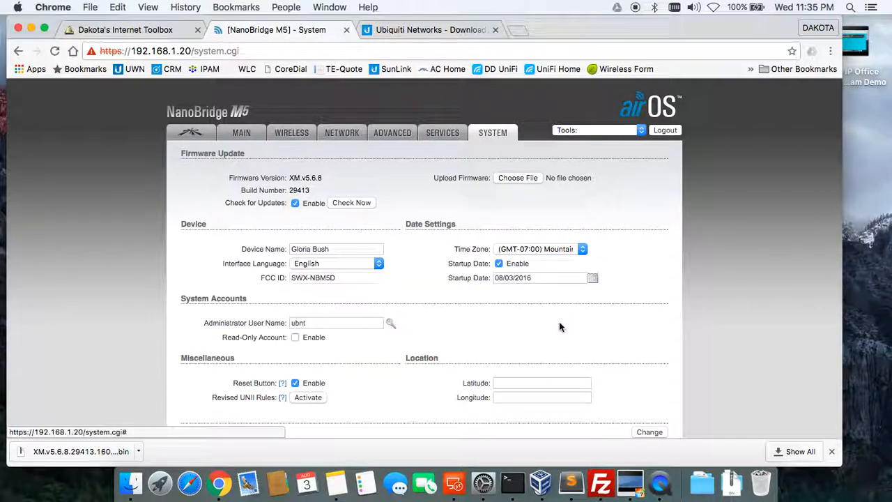
Reveal the administrator password-change fields and select the current administrator user name.
{"action": "left_click", "coordinate": [391, 322]}
{"action": "left_click", "coordinate": [348, 327]}
{"action": "left_click_drag", "start_coordinate": [348, 327], "coordinate": [265, 323]}
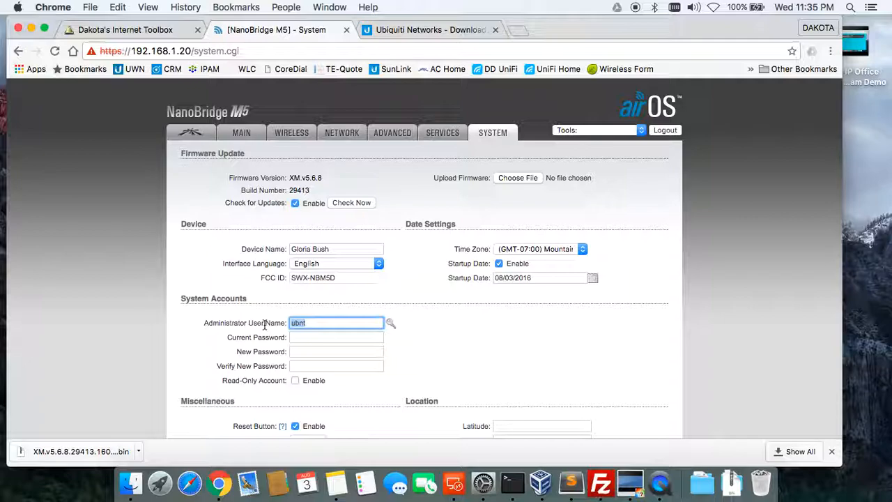
Set administrator user name 'clearnet', enter current and new passwords, and save System settings.
{"action": "type", "text": "clearnet"}
{"action": "key", "text": "Tab"}
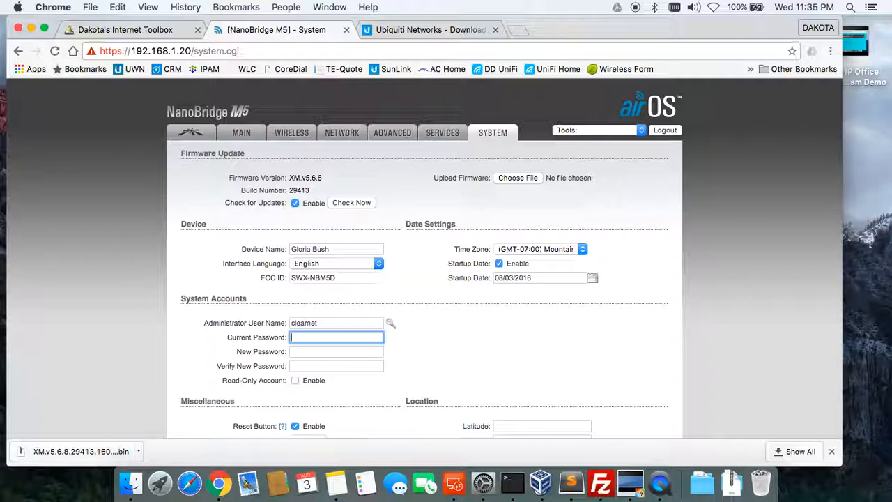
{"action": "type", "text": "ubnt"}
{"action": "key", "text": "Tab"}
{"action": "type", "text": "••••••••"}
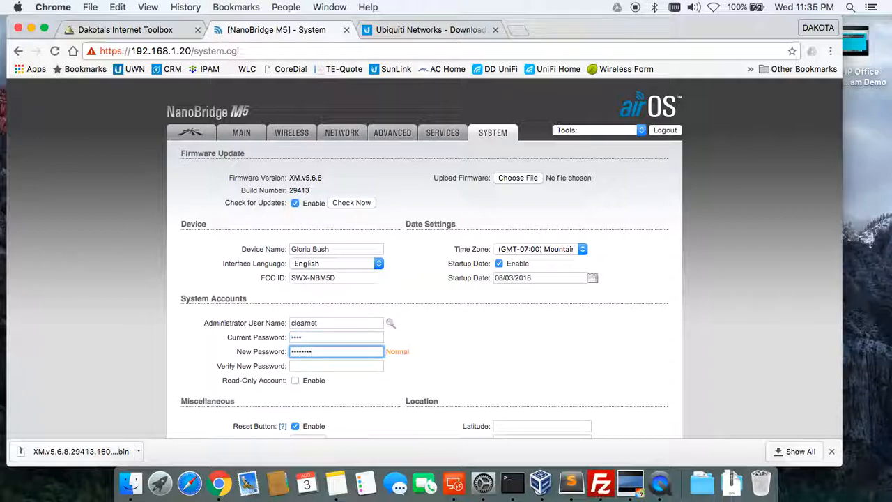
{"action": "key", "text": "Tab"}
{"action": "type", "text": "••••••"}
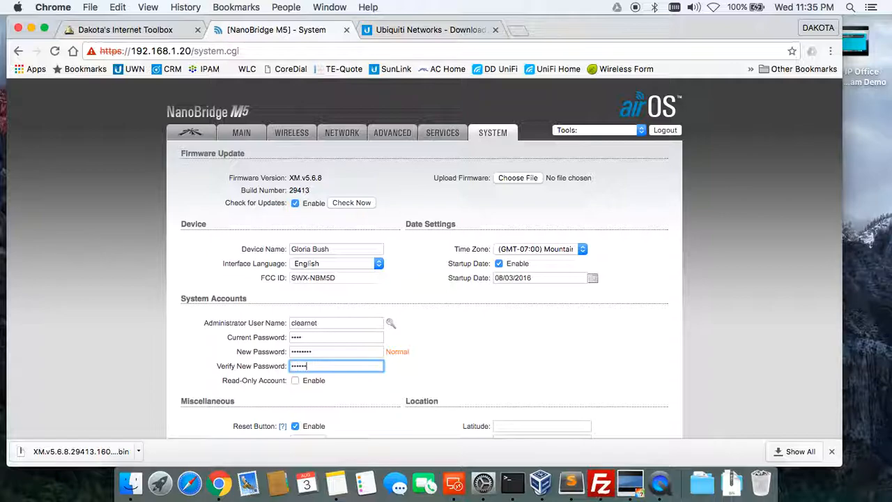
{"action": "type", "text": "••"}
{"action": "left_click", "coordinate": [442, 363]}
{"action": "scroll", "coordinate": [442, 363], "scroll_direction": "down", "scroll_amount": 3}
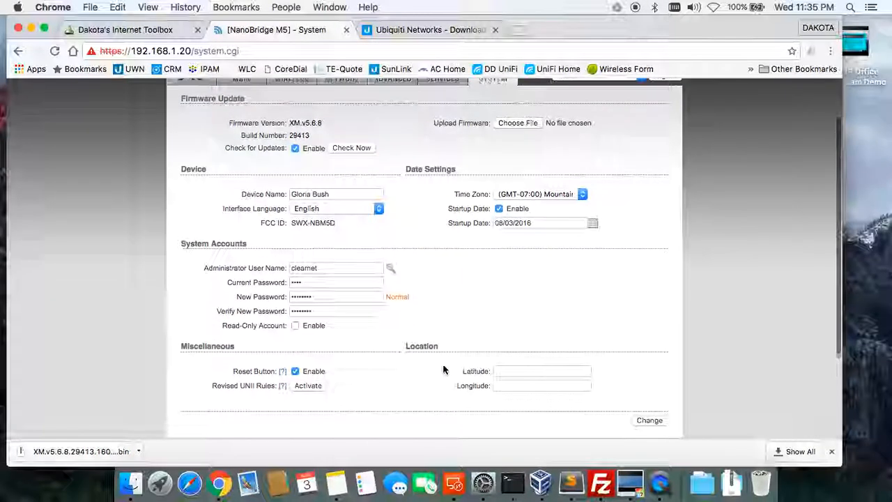
{"action": "scroll", "coordinate": [449, 367], "scroll_direction": "down", "scroll_amount": 2}
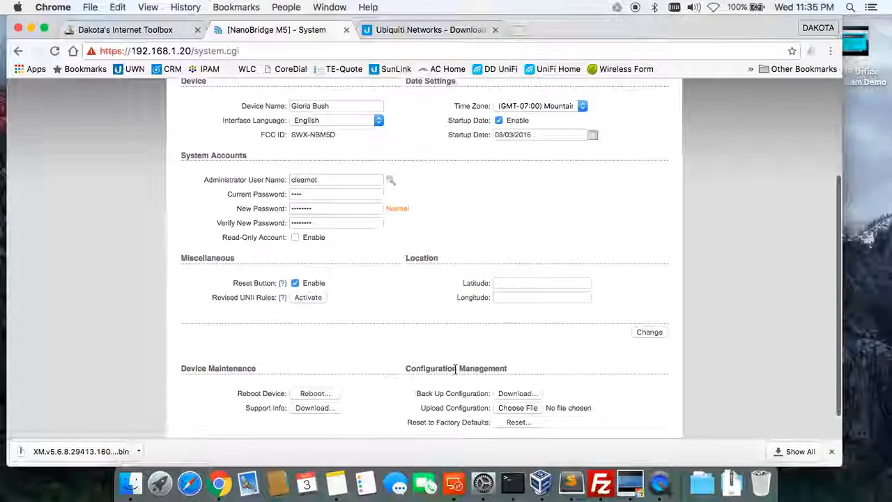
{"action": "left_click", "coordinate": [655, 332]}
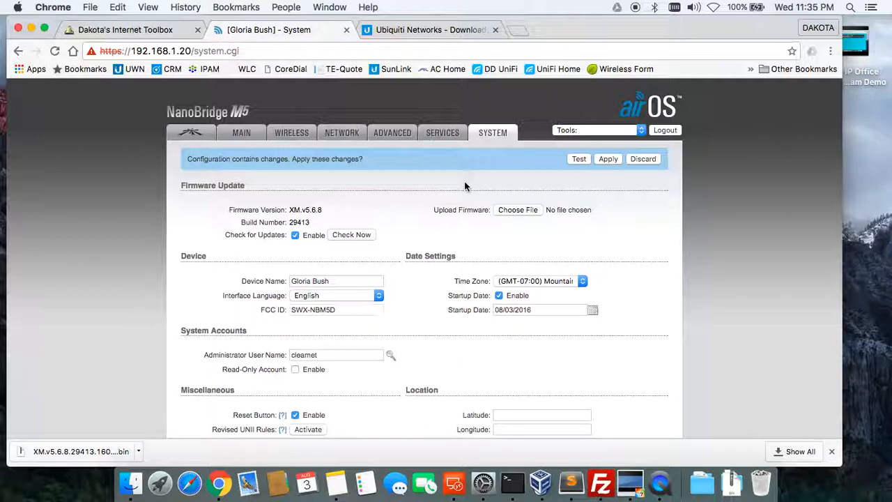
On the Services page, enable the NTP client and set its server to 206.123.208.23.
{"action": "left_click", "coordinate": [399, 137]}
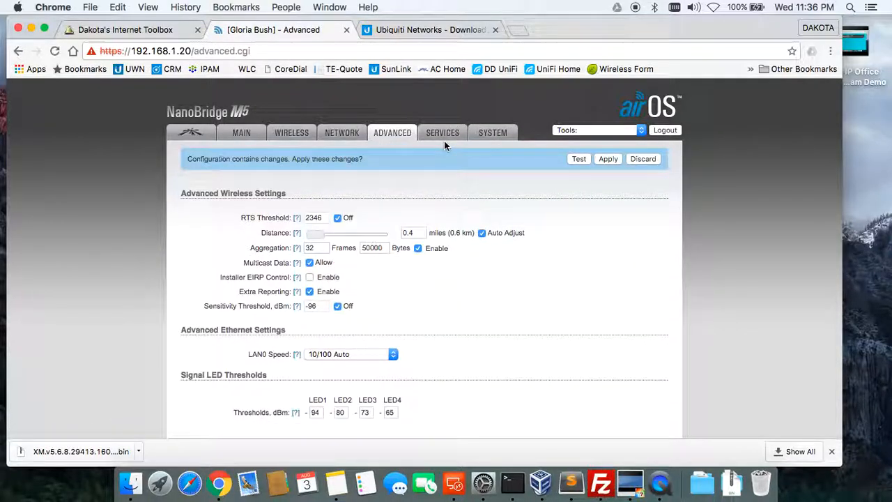
{"action": "left_click", "coordinate": [445, 139]}
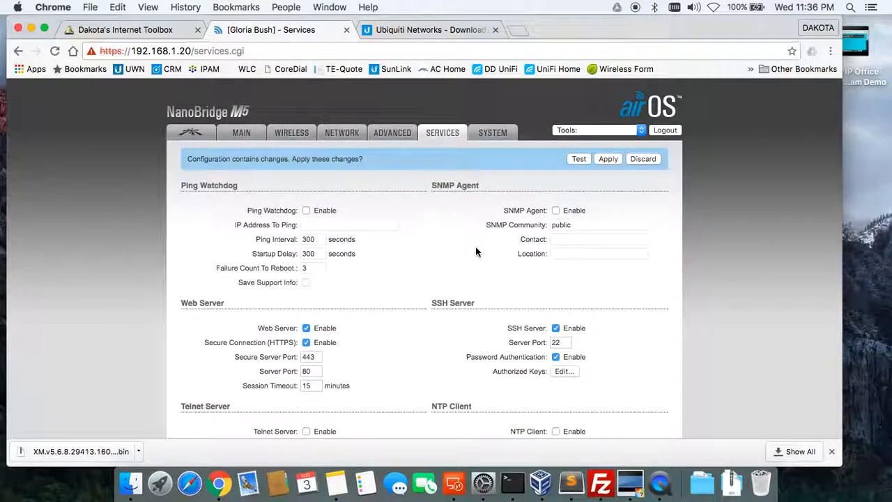
{"action": "scroll", "coordinate": [476, 251], "scroll_direction": "down", "scroll_amount": 3}
{"action": "left_click", "coordinate": [555, 333]}
{"action": "left_click_drag", "start_coordinate": [618, 347], "coordinate": [510, 346]}
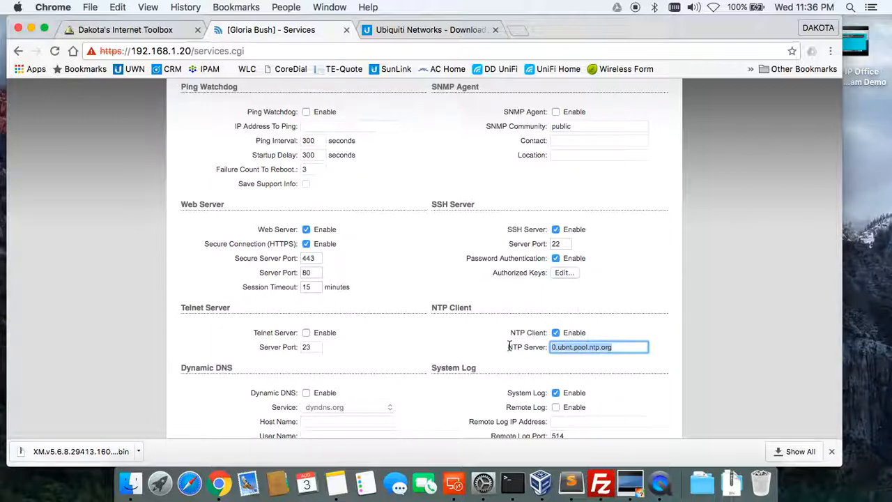
{"action": "type", "text": "206.123"}
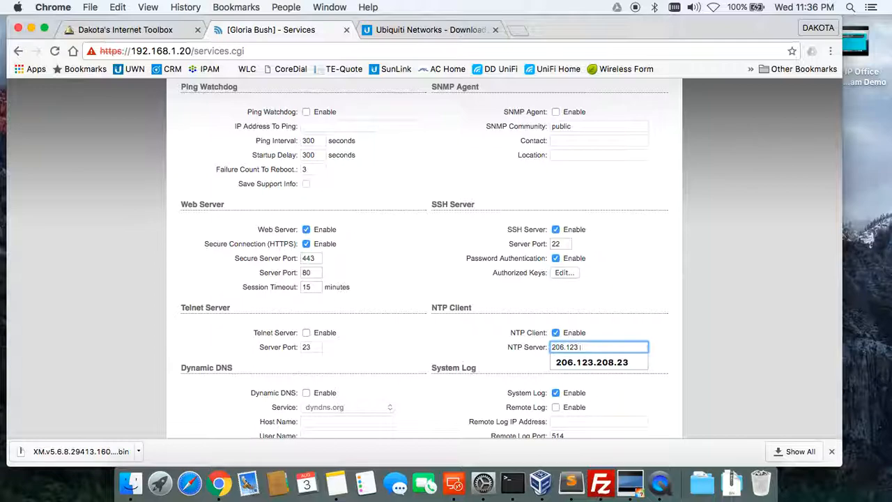
{"action": "type", "text": ".208.23"}
{"action": "left_click", "coordinate": [647, 330]}
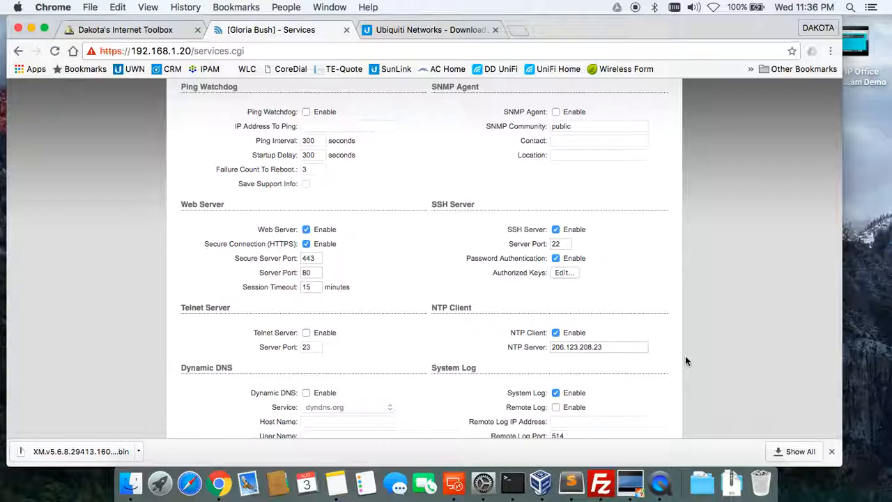
Submit the Services settings changes.
{"action": "scroll", "coordinate": [655, 322], "scroll_direction": "down", "scroll_amount": 2}
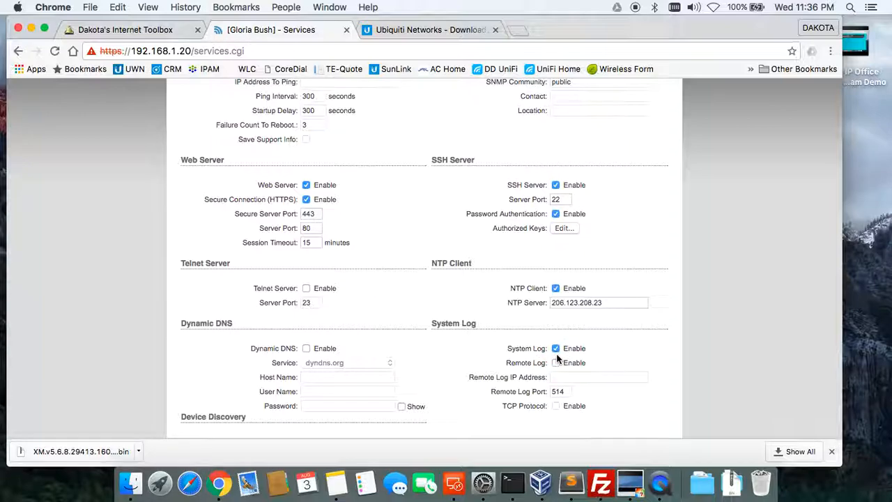
{"action": "scroll", "coordinate": [556, 359], "scroll_direction": "down", "scroll_amount": 3}
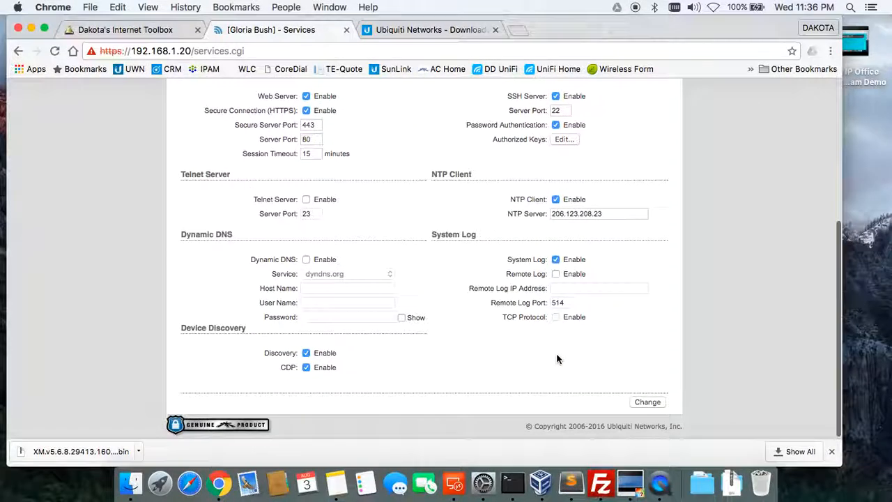
{"action": "scroll", "coordinate": [487, 265], "scroll_direction": "up", "scroll_amount": 5}
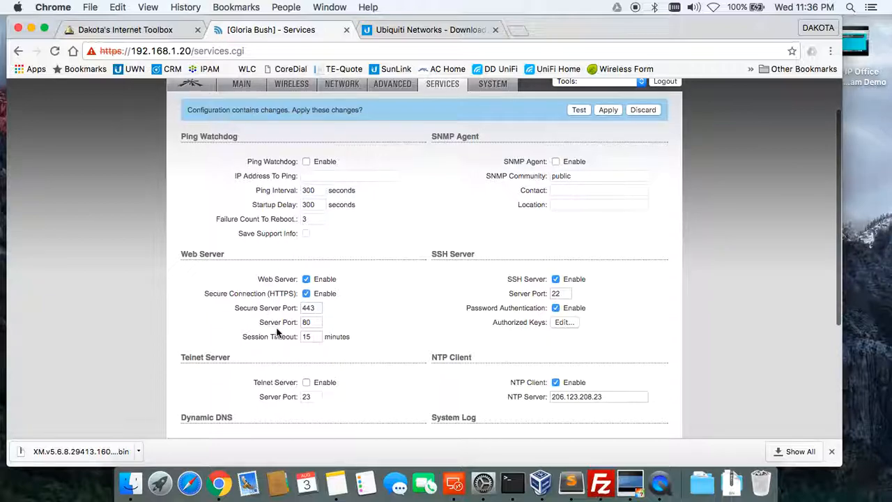
{"action": "scroll", "coordinate": [400, 389], "scroll_direction": "down", "scroll_amount": 5}
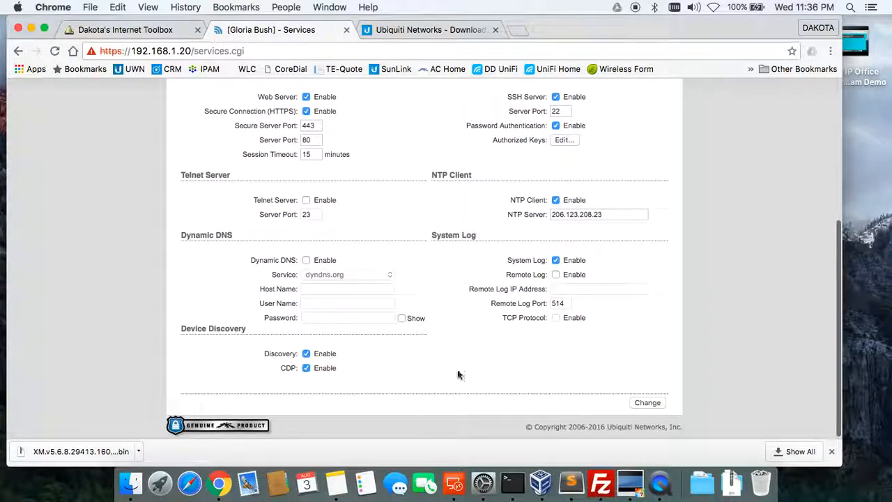
{"action": "left_click", "coordinate": [646, 402]}
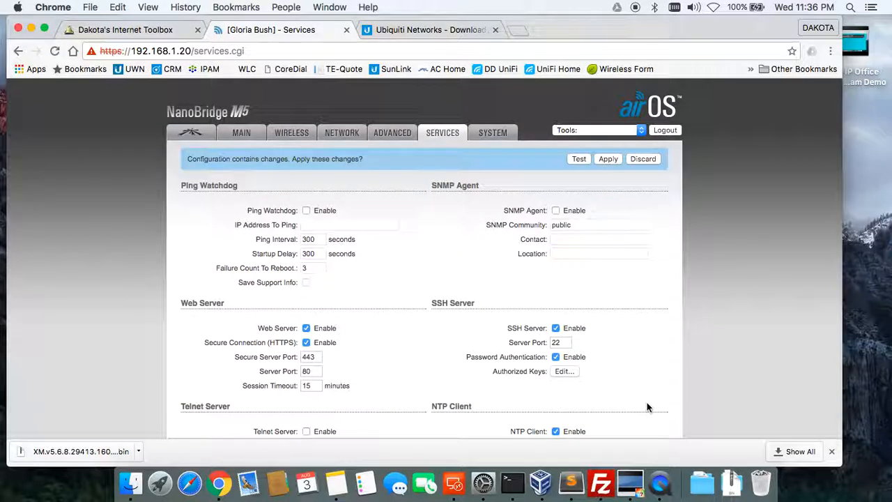
{"action": "left_click", "coordinate": [392, 133]}
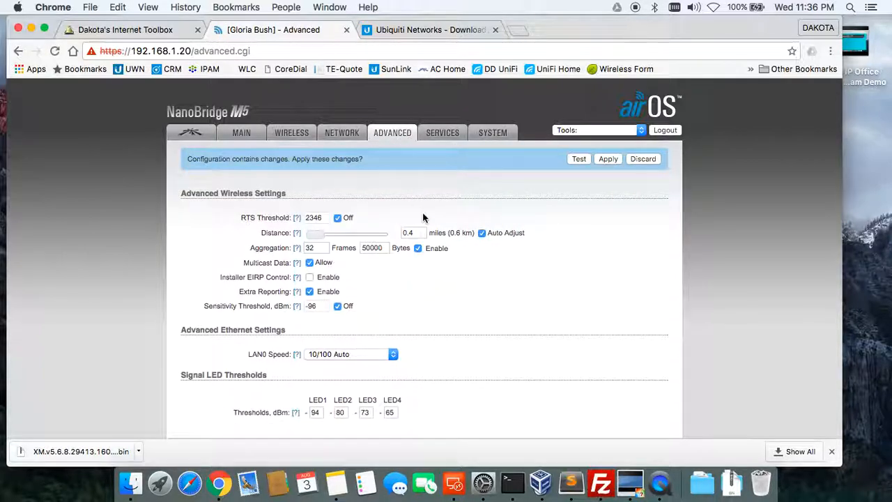
Enable Installer EIRP Control on the Advanced page and submit the change.
{"action": "left_click", "coordinate": [310, 277]}
{"action": "scroll", "coordinate": [475, 347], "scroll_direction": "down", "scroll_amount": 2}
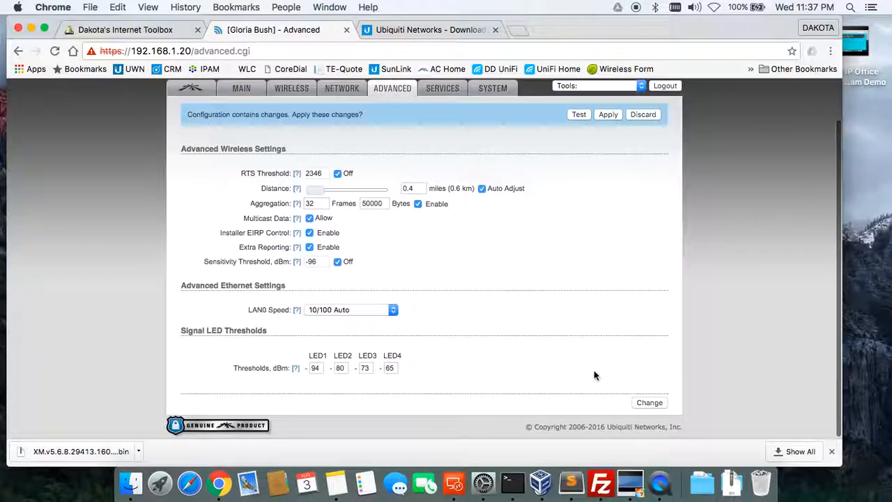
{"action": "left_click", "coordinate": [649, 402]}
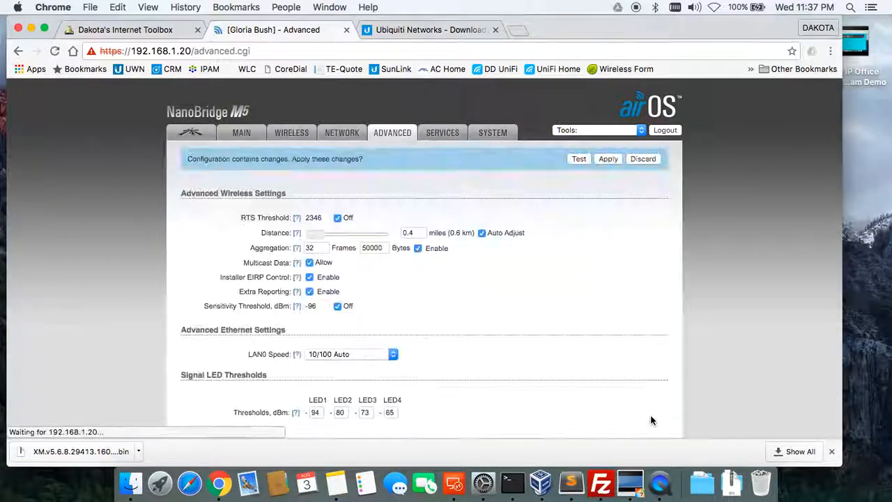
Switch Network configuration mode to Advanced and set management IP to 192.168.44.221.
{"action": "left_click", "coordinate": [352, 136]}
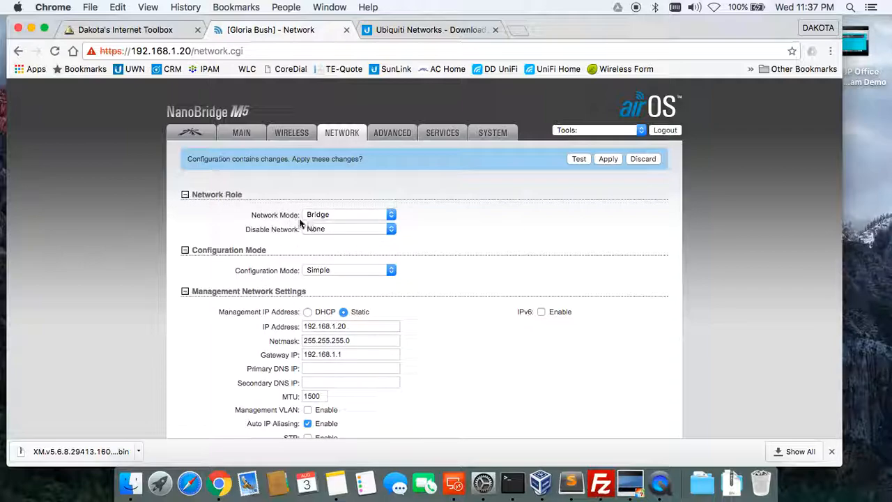
{"action": "left_click", "coordinate": [320, 271]}
{"action": "left_click", "coordinate": [325, 280]}
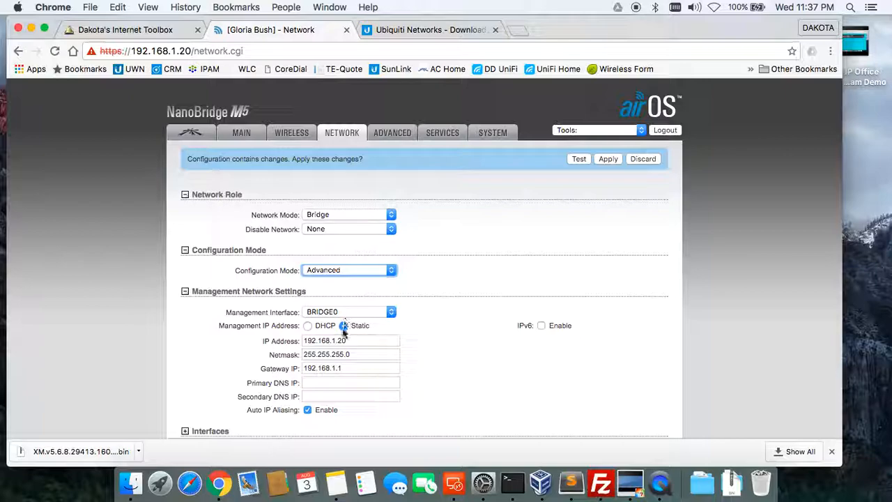
{"action": "left_click", "coordinate": [358, 341]}
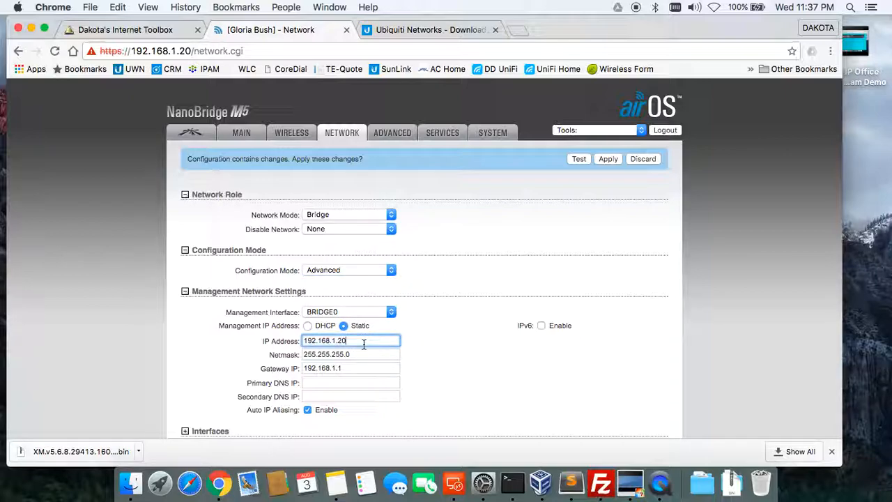
{"action": "key", "text": "BackSpace"}
{"action": "key", "text": "BackSpace"}
{"action": "key", "text": "BackSpace"}
{"action": "key", "text": "BackSpace"}
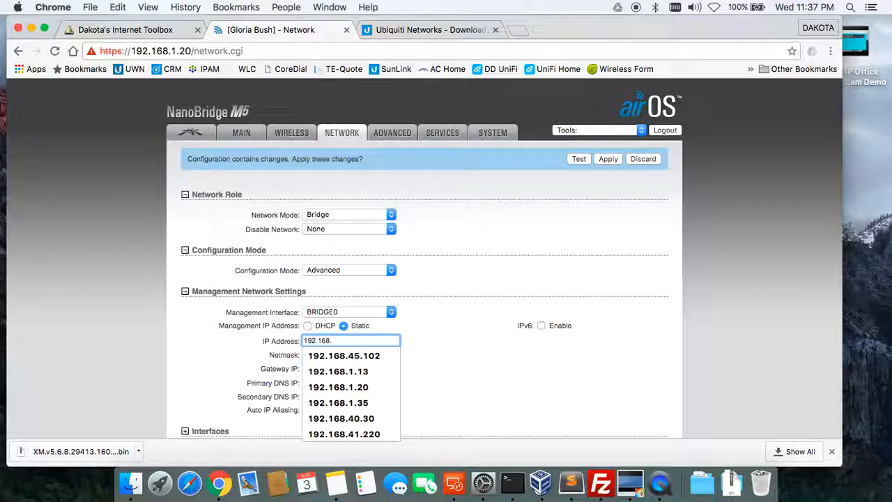
{"action": "type", "text": "44"}
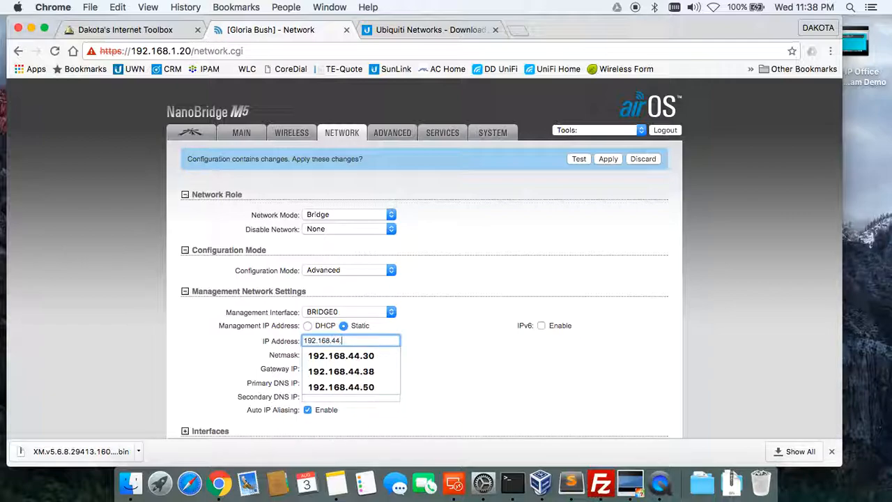
{"action": "type", "text": ".224"}
{"action": "key", "text": "BackSpace"}
{"action": "type", "text": "1"}
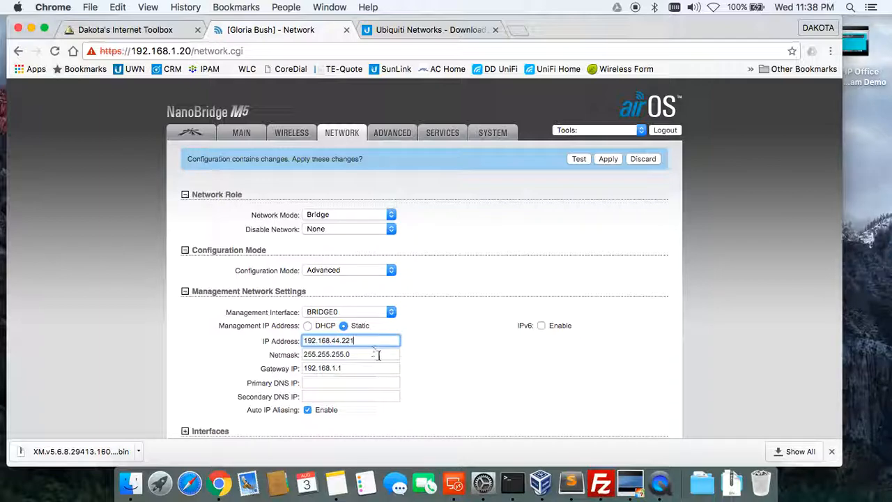
Change the Gateway IP to 192.168.44.1.
{"action": "left_click", "coordinate": [340, 369]}
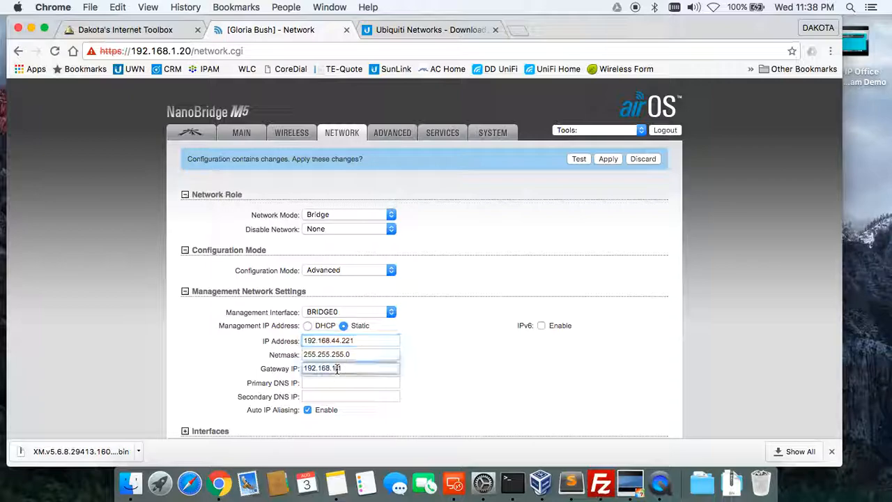
{"action": "key", "text": "BackSpace"}
{"action": "key", "text": "BackSpace"}
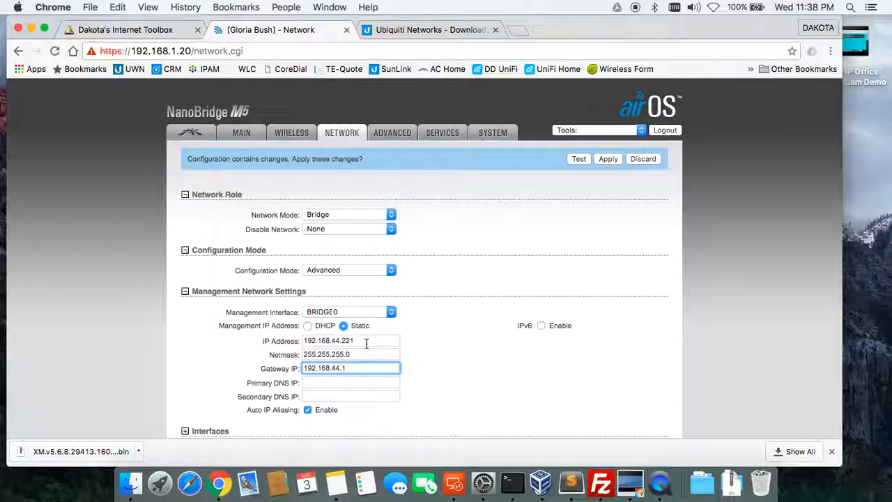
{"action": "left_click", "coordinate": [433, 376]}
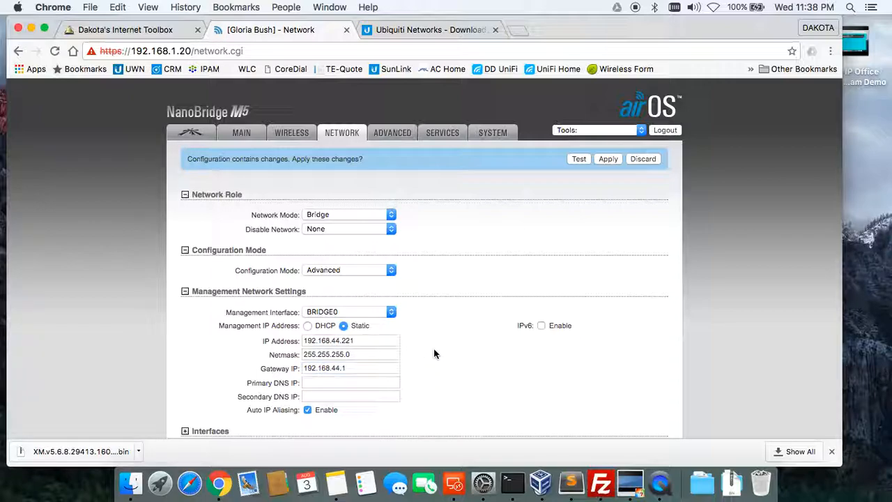
{"action": "scroll", "coordinate": [435, 359], "scroll_direction": "down", "scroll_amount": 5}
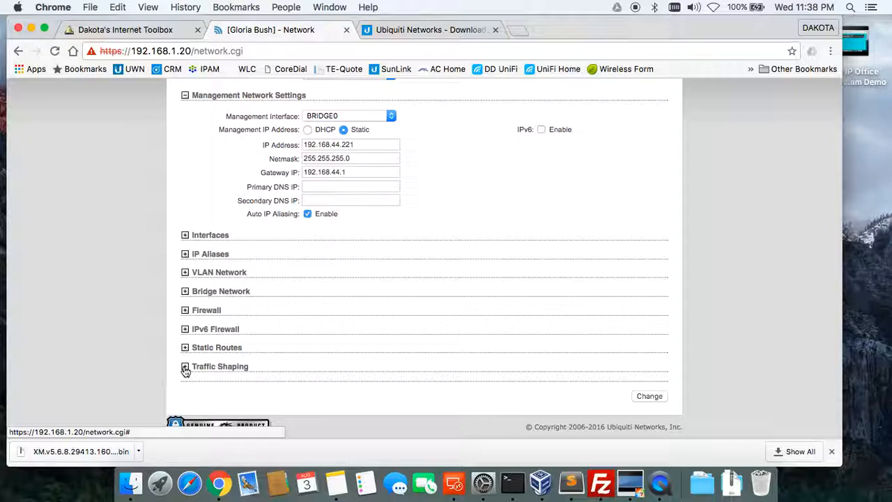
Expand the Traffic Shaping section and enable traffic shaping.
{"action": "left_click", "coordinate": [185, 367]}
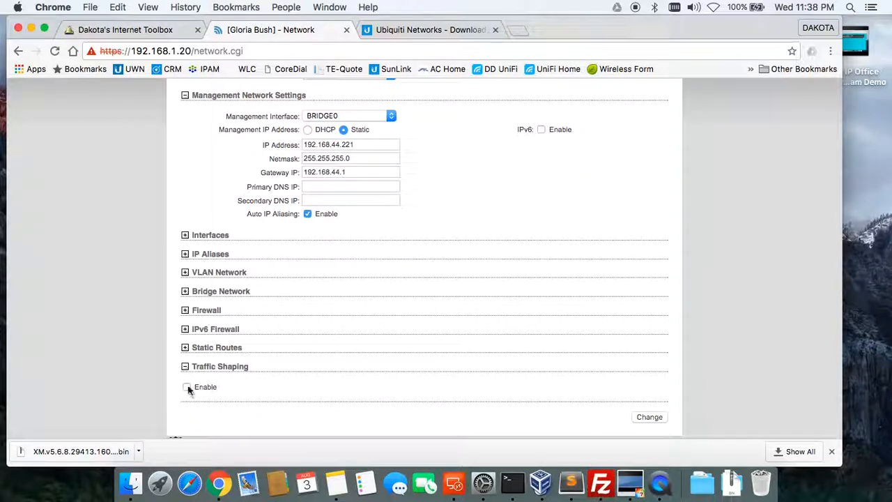
{"action": "left_click", "coordinate": [186, 387]}
{"action": "scroll", "coordinate": [278, 363], "scroll_direction": "down", "scroll_amount": 2}
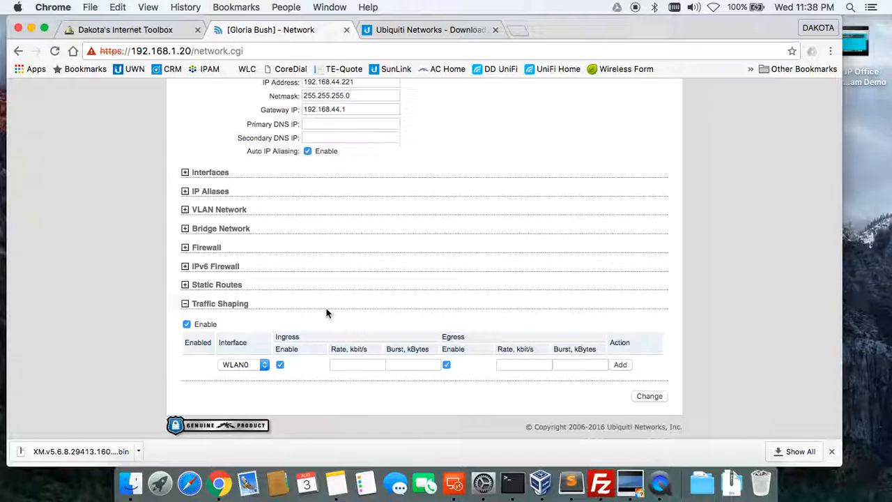
Disable ingress and add a WLAN0 egress shaping rule of 5240 kbit/s.
{"action": "left_click", "coordinate": [280, 365]}
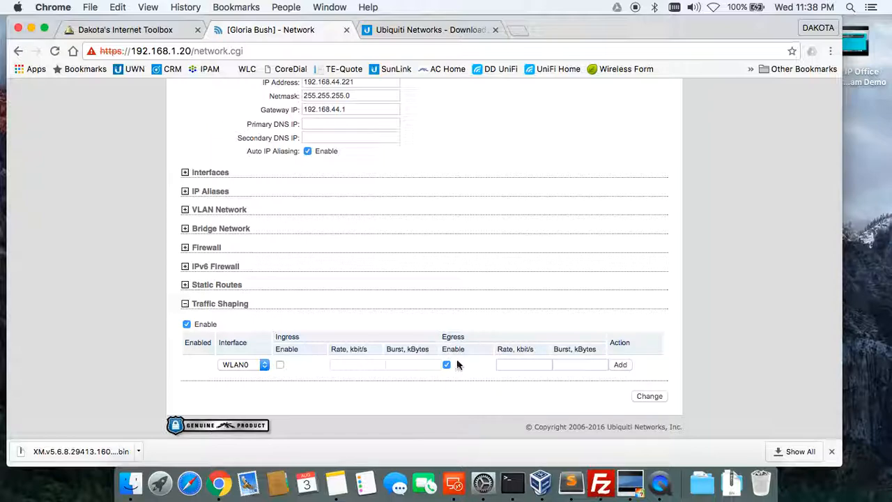
{"action": "left_click", "coordinate": [513, 363]}
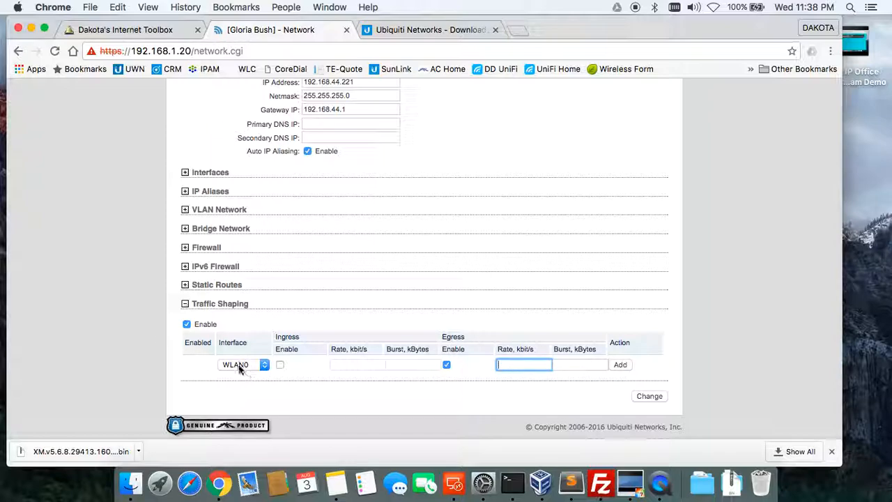
{"action": "type", "text": "5240"}
{"action": "left_click", "coordinate": [621, 366]}
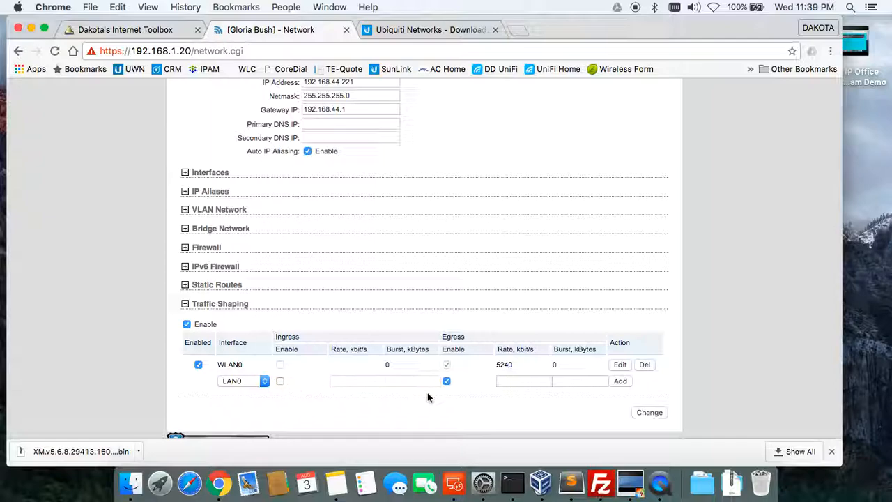
Add a LAN0 egress shaping rule of 10240 kbit/s and submit the network changes.
{"action": "left_click", "coordinate": [511, 381]}
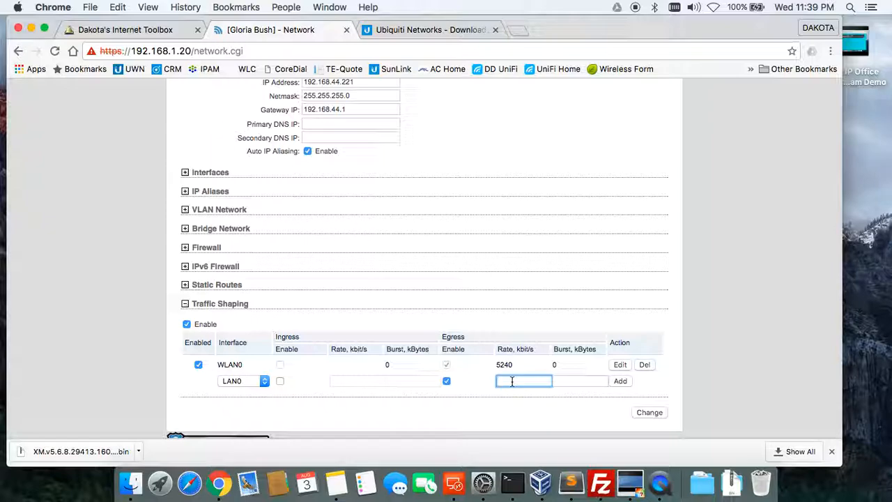
{"action": "type", "text": "10240"}
{"action": "left_click", "coordinate": [619, 382]}
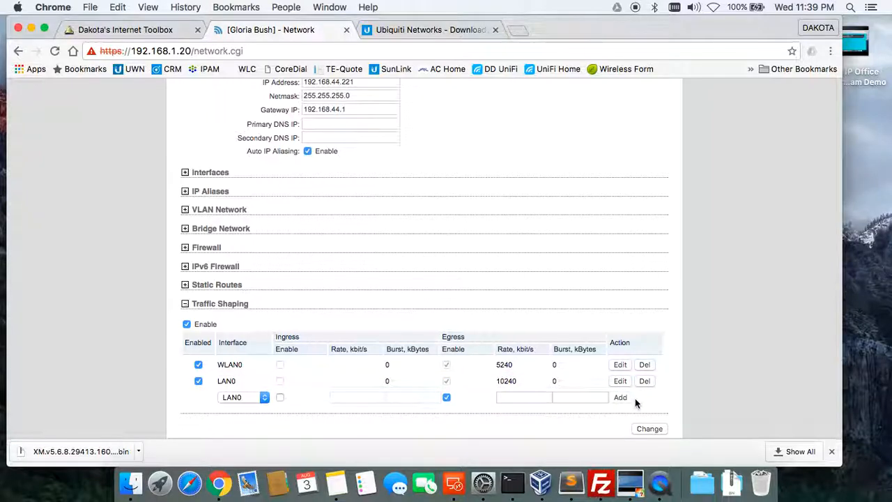
{"action": "scroll", "coordinate": [635, 398], "scroll_direction": "down", "scroll_amount": 1}
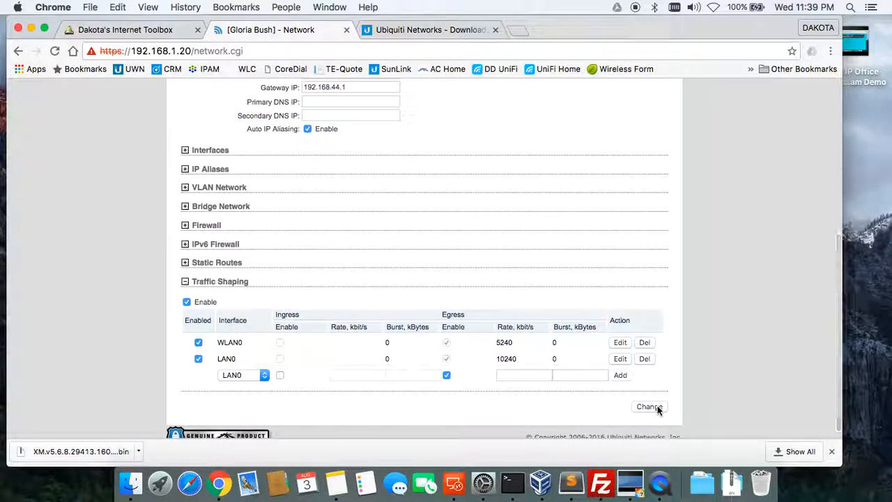
{"action": "left_click", "coordinate": [657, 408]}
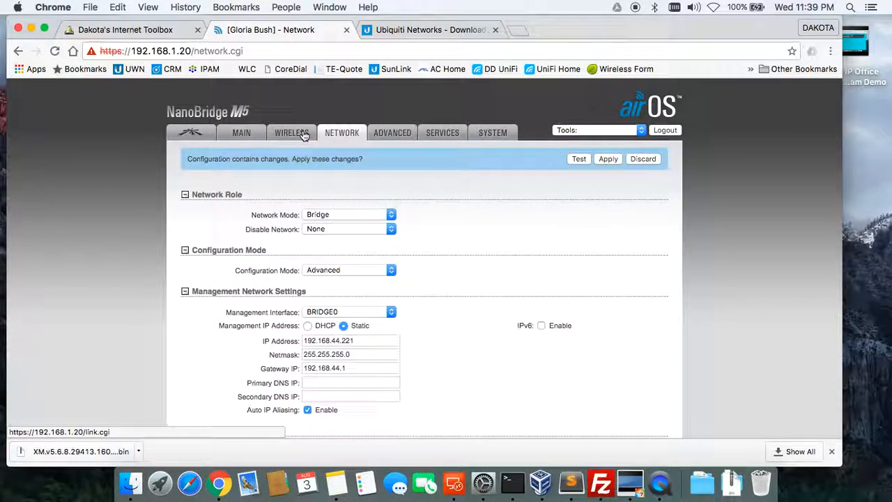
On the Wireless page, keep Station mode, enable WDS, and launch the Site Survey.
{"action": "left_click", "coordinate": [303, 135]}
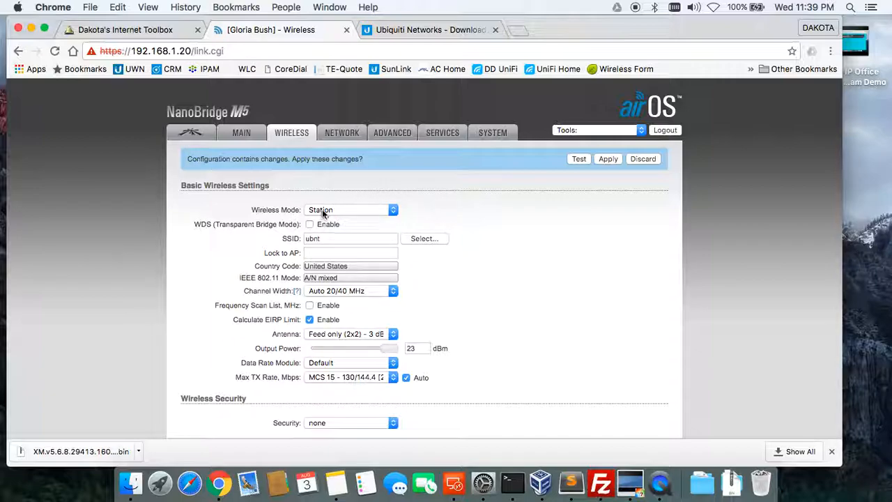
{"action": "left_click", "coordinate": [335, 209]}
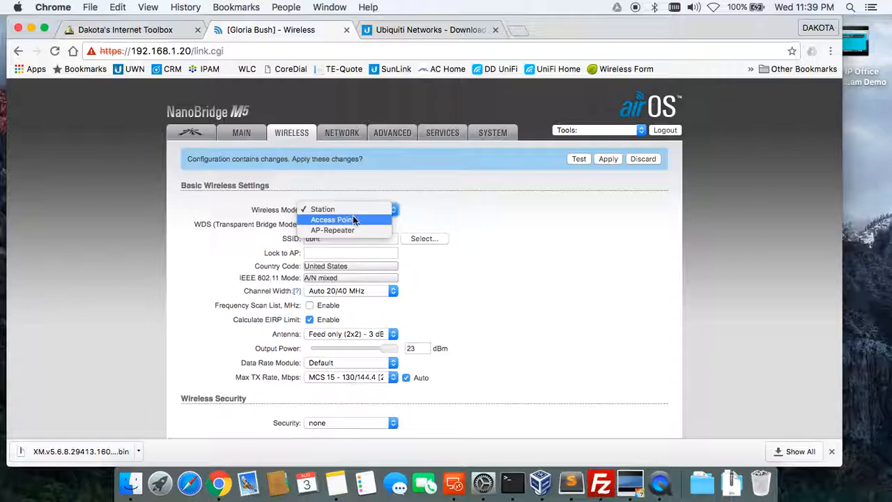
{"action": "left_click", "coordinate": [382, 193]}
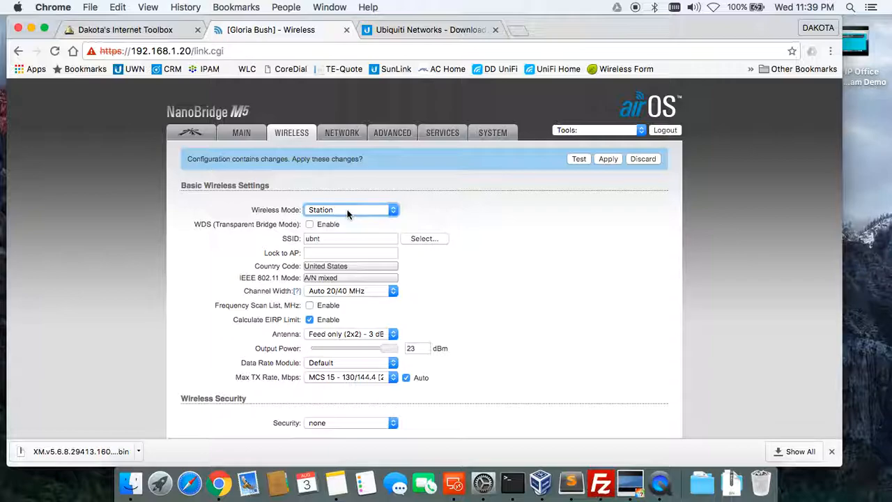
{"action": "left_click", "coordinate": [310, 224]}
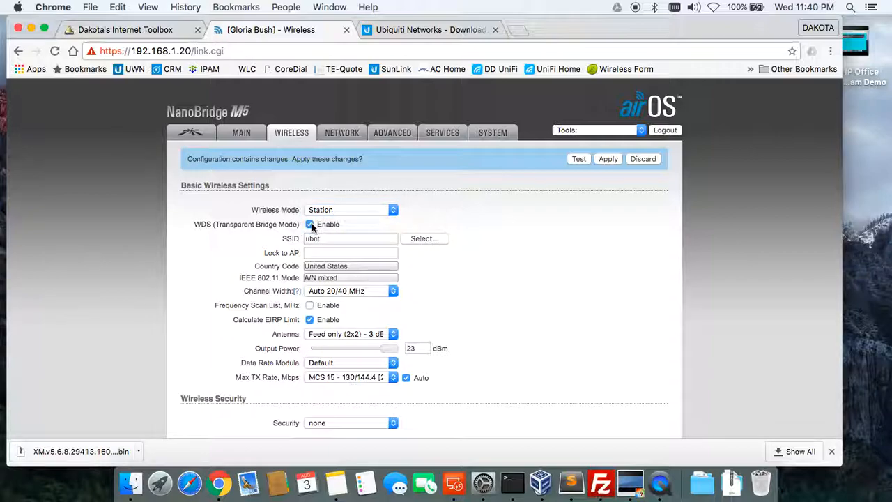
{"action": "left_click", "coordinate": [432, 240]}
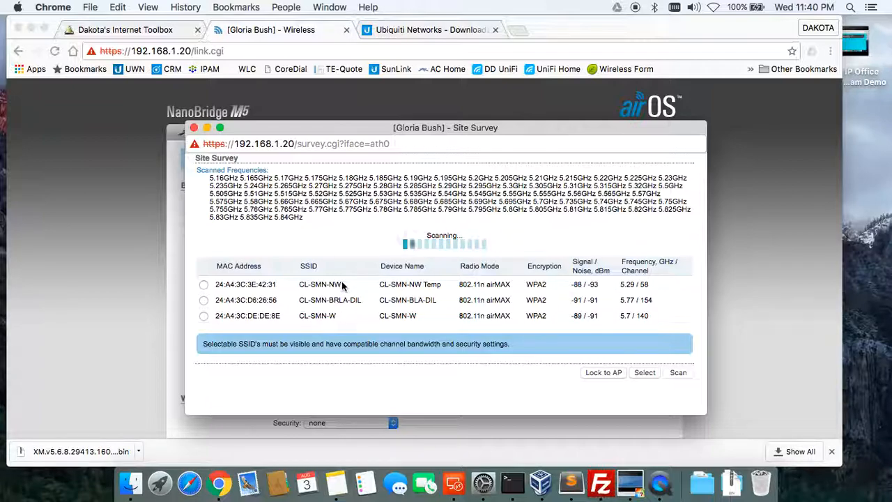
Sort the survey by signal strength and select CL-SMN-NW as the SSID.
{"action": "left_click", "coordinate": [587, 245]}
{"action": "left_click", "coordinate": [587, 245]}
{"action": "left_click", "coordinate": [587, 245]}
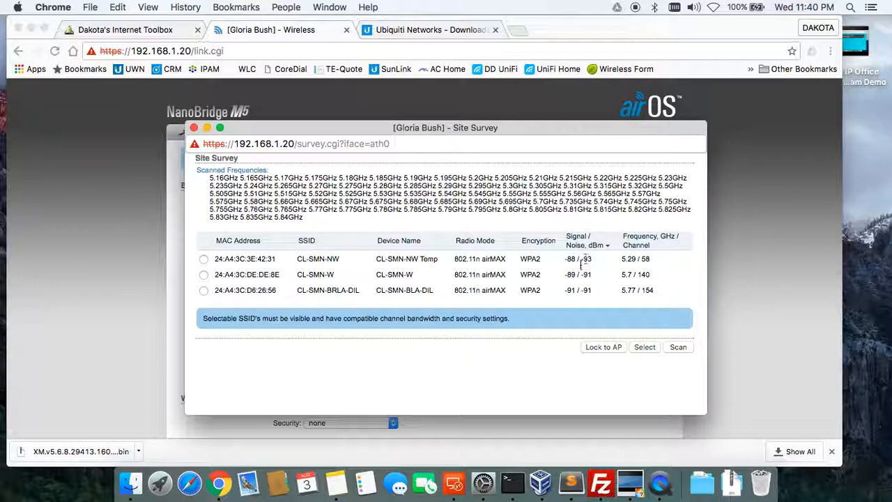
{"action": "left_click", "coordinate": [204, 259]}
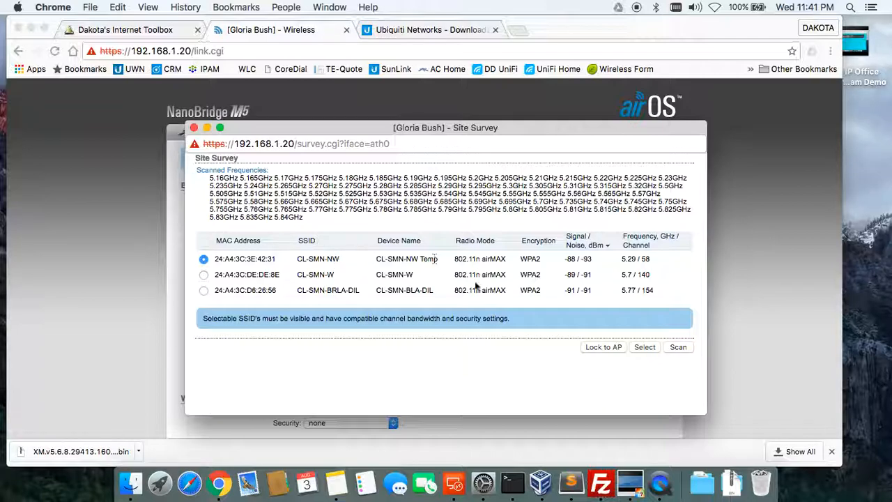
{"action": "left_click", "coordinate": [643, 348]}
{"action": "left_click", "coordinate": [644, 346]}
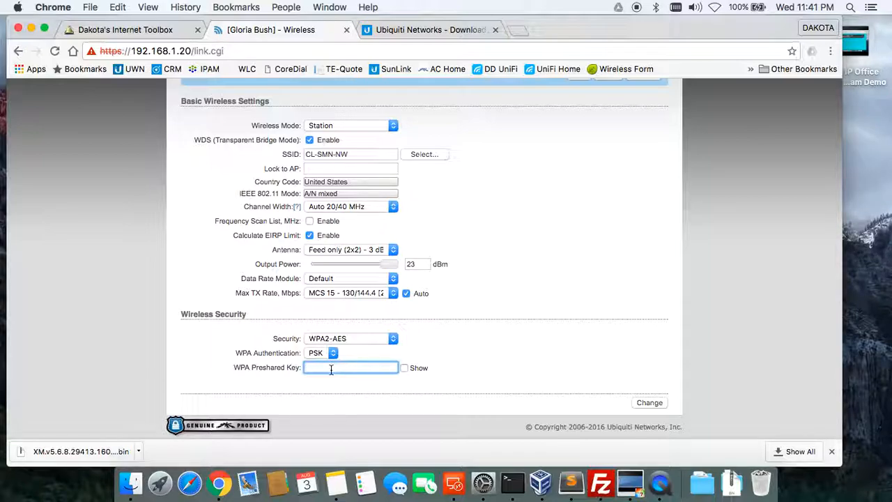
Enter the WPA preshared key and set the antenna to 400 (2x2) - 25 dBi.
{"action": "type", "text": "•"}
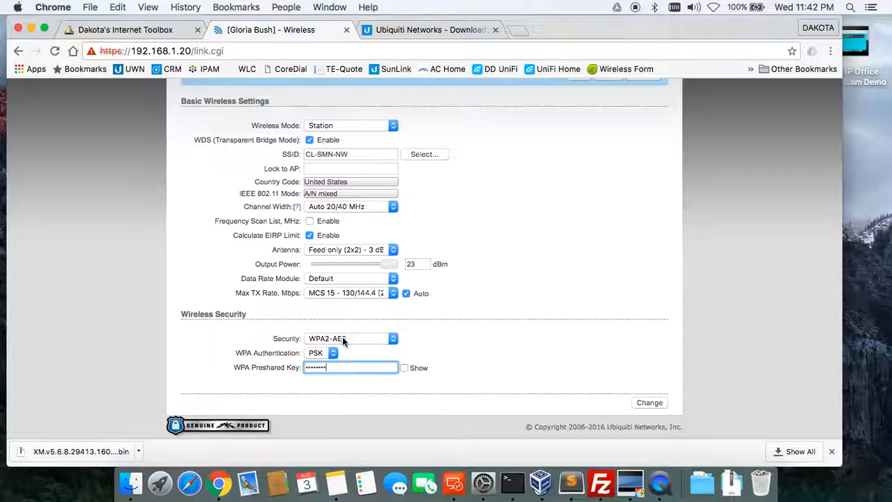
{"action": "left_click", "coordinate": [352, 251]}
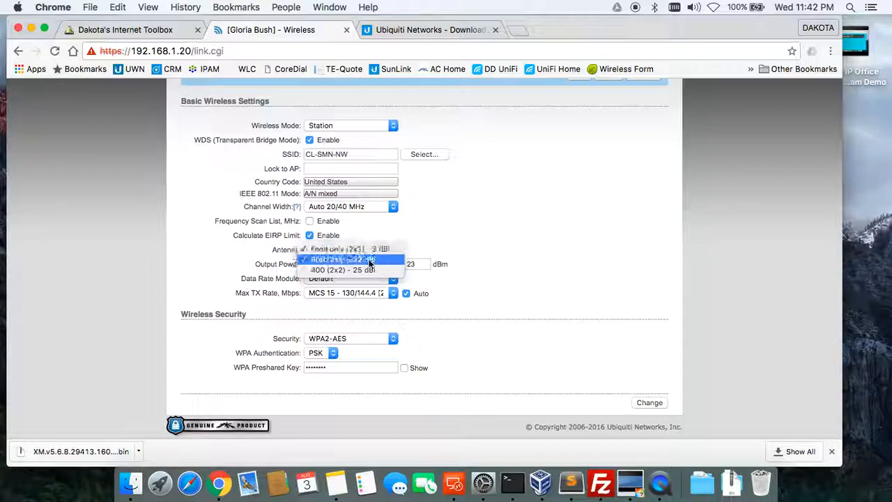
{"action": "left_click", "coordinate": [342, 269]}
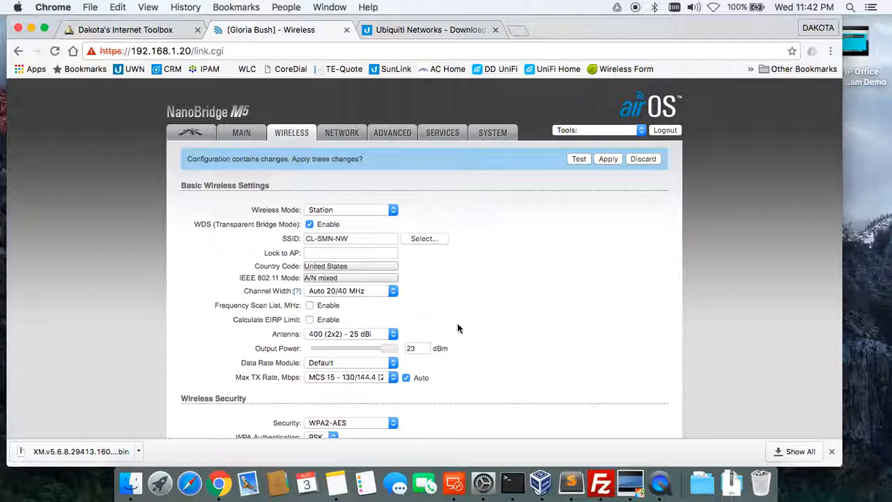
Save the pending wireless settings changes on the airOS Wireless page.
{"action": "scroll", "coordinate": [457, 323], "scroll_direction": "down", "scroll_amount": 2}
{"action": "left_click", "coordinate": [392, 275]}
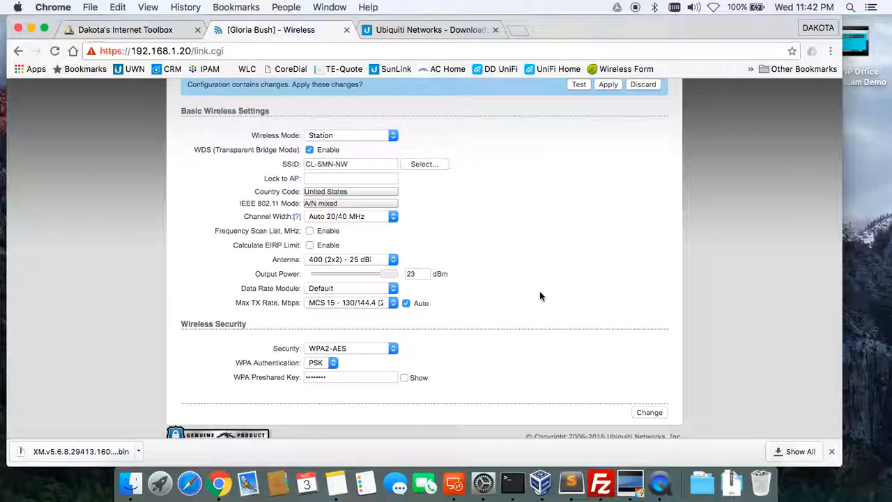
{"action": "scroll", "coordinate": [566, 325], "scroll_direction": "down", "scroll_amount": 1}
{"action": "scroll", "coordinate": [565, 325], "scroll_direction": "down", "scroll_amount": 1}
{"action": "left_click", "coordinate": [648, 403]}
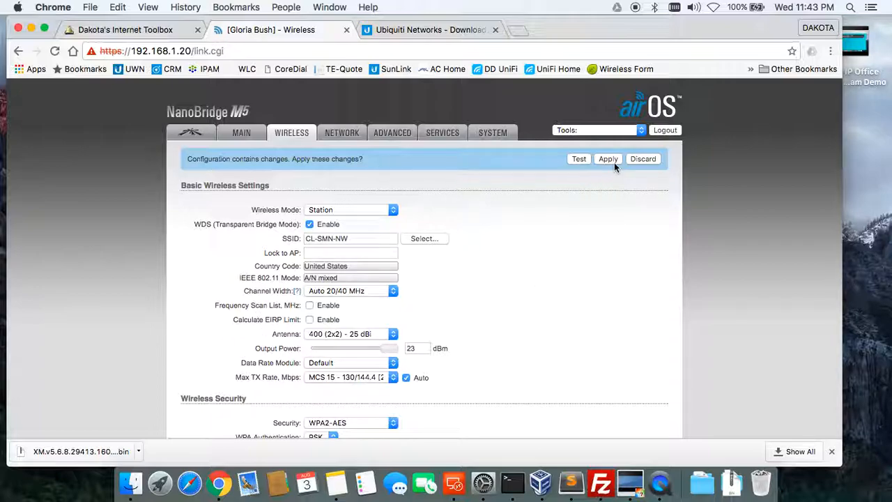
Try the 20, 30 and 10 MHz channel widths, leaving it at 10 MHz.
{"action": "left_click", "coordinate": [363, 293]}
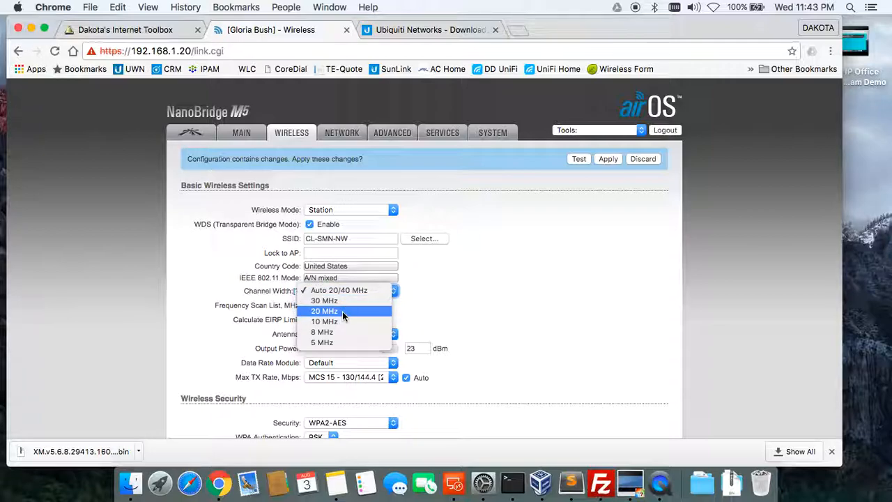
{"action": "left_click", "coordinate": [342, 311]}
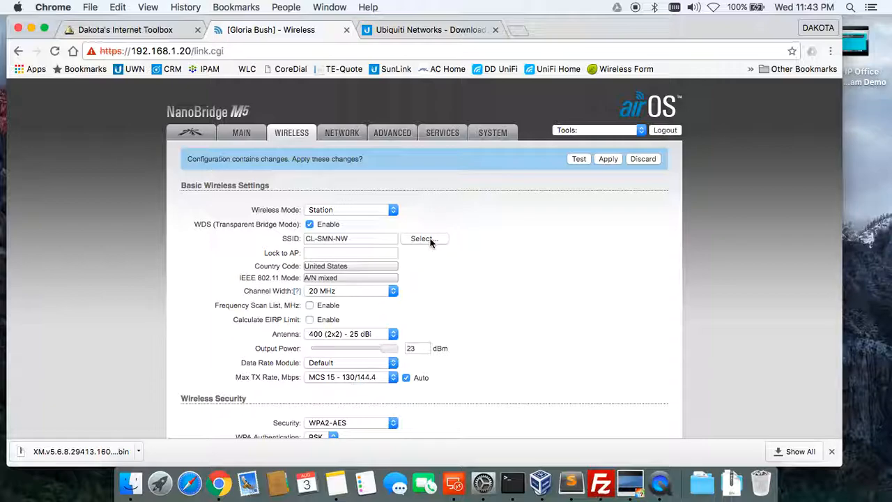
{"action": "left_click", "coordinate": [380, 291]}
{"action": "left_click", "coordinate": [365, 280]}
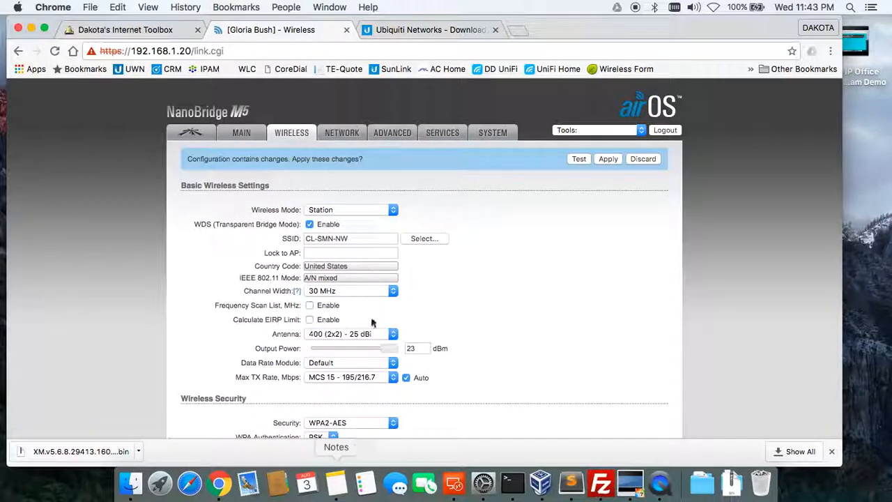
{"action": "left_click", "coordinate": [367, 290]}
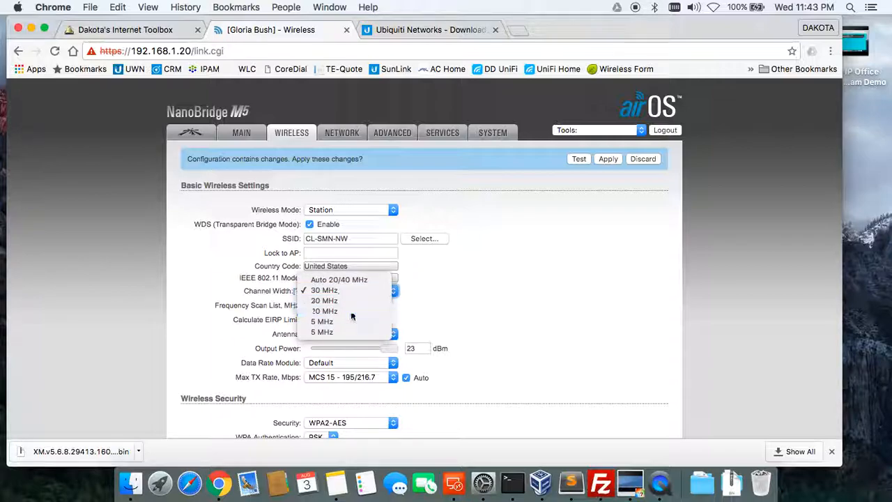
{"action": "left_click", "coordinate": [351, 311]}
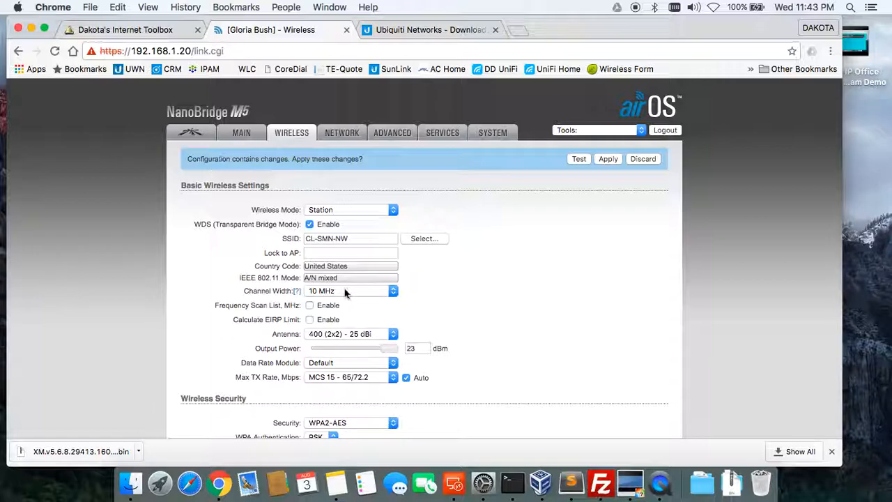
{"action": "left_click", "coordinate": [341, 293]}
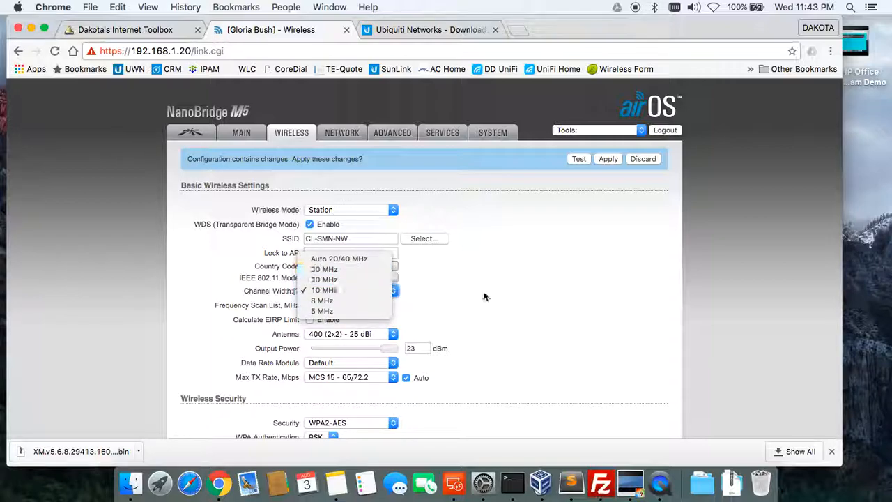
{"action": "left_click", "coordinate": [519, 351]}
{"action": "scroll", "coordinate": [519, 350], "scroll_direction": "down", "scroll_amount": 3}
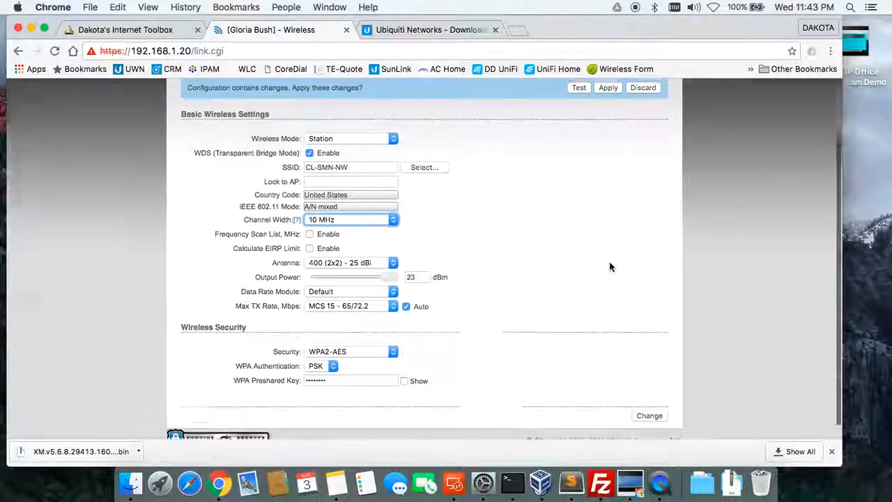
{"action": "scroll", "coordinate": [611, 265], "scroll_direction": "up", "scroll_amount": 3}
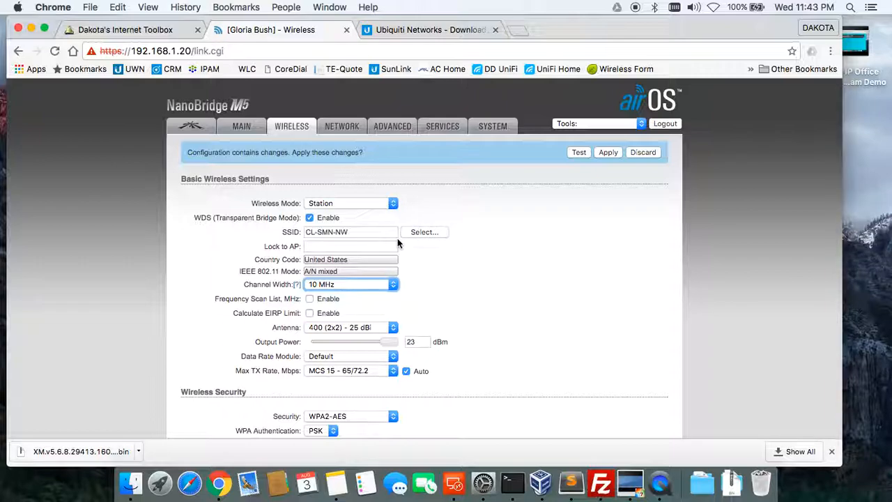
Set the channel width back to 20 MHz and save the wireless settings.
{"action": "left_click", "coordinate": [350, 287]}
{"action": "left_click", "coordinate": [349, 286]}
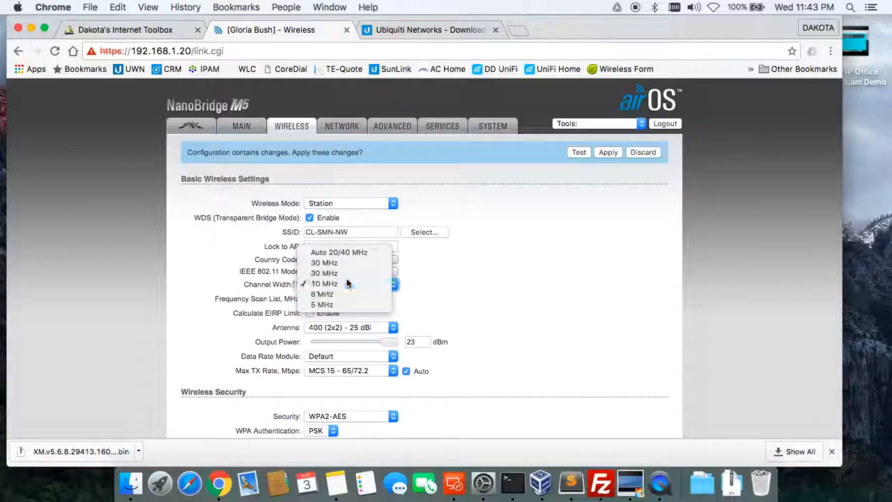
{"action": "left_click", "coordinate": [332, 284]}
{"action": "left_click", "coordinate": [330, 273]}
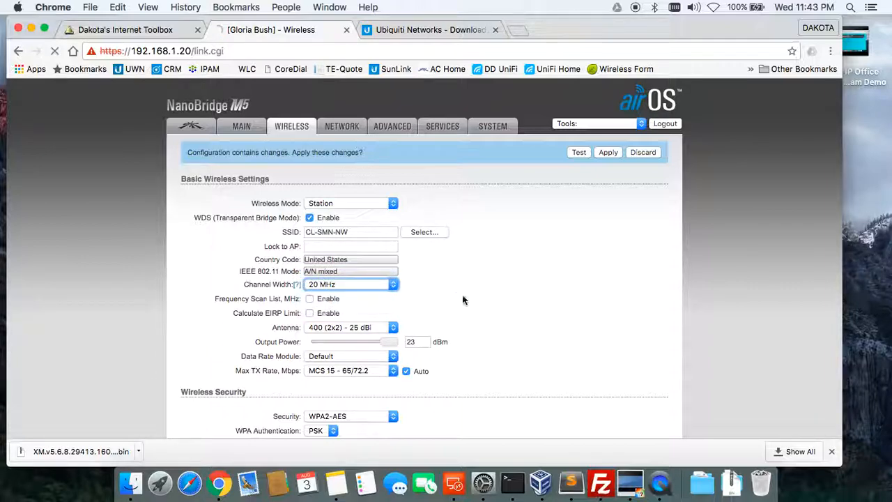
{"action": "scroll", "coordinate": [489, 348], "scroll_direction": "down", "scroll_amount": 3}
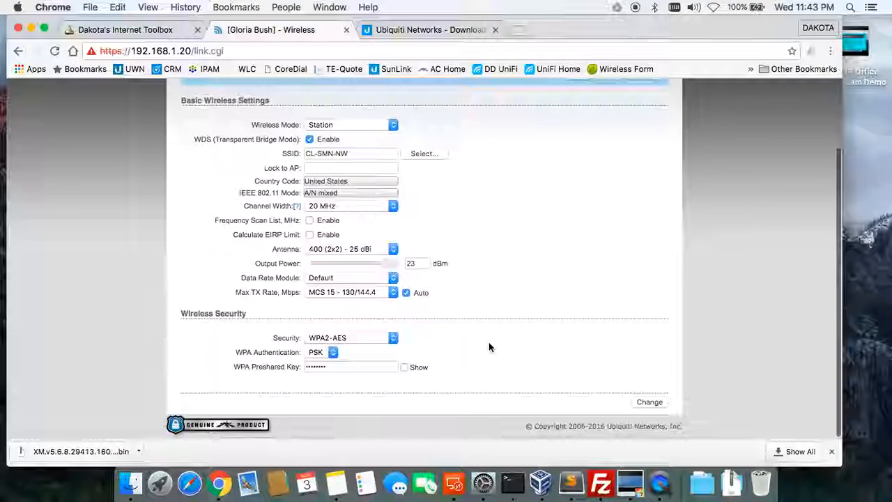
{"action": "left_click", "coordinate": [642, 403]}
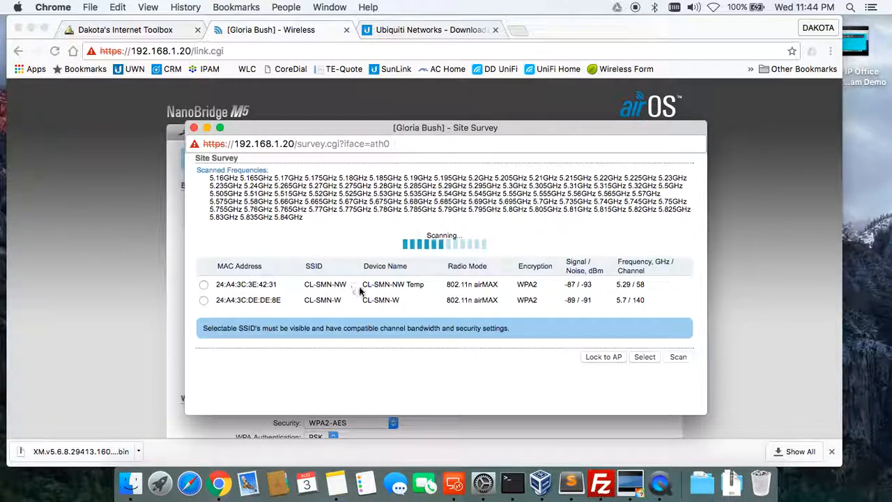
Close the Site Survey window and apply the pending NanoBridge configuration.
{"action": "left_click", "coordinate": [193, 127]}
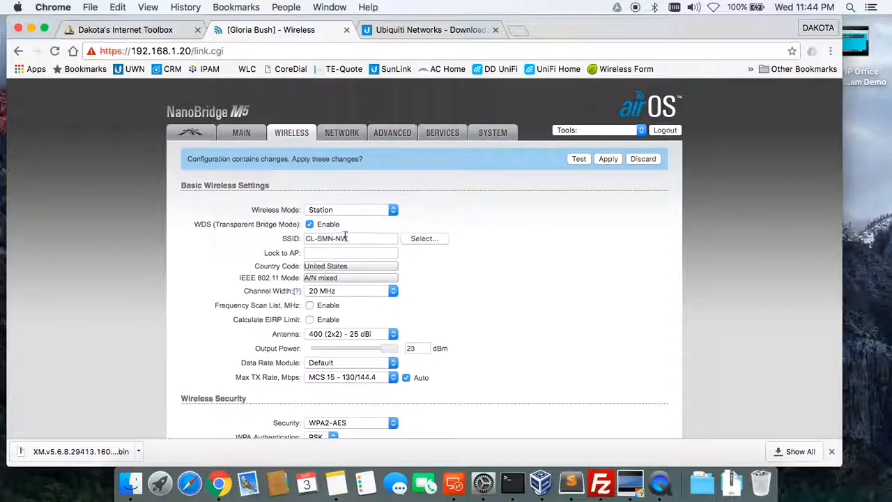
{"action": "left_click", "coordinate": [610, 158]}
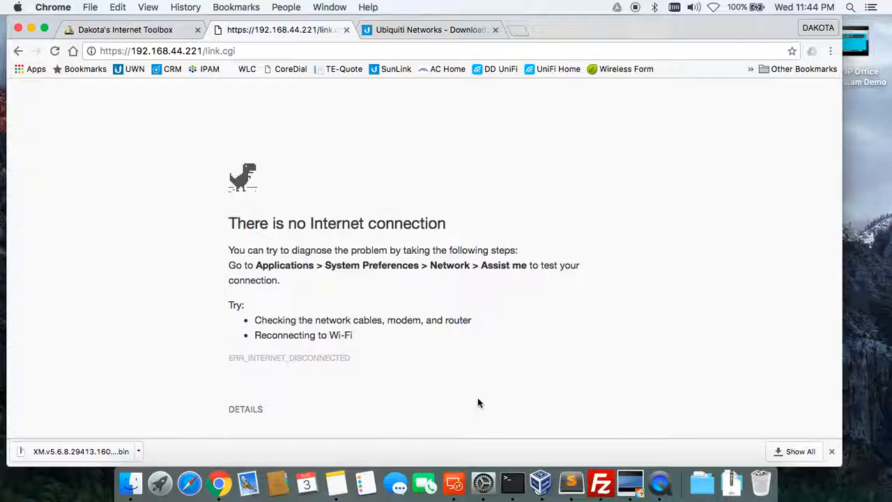
Change the Thunderbolt Ethernet manual IP address to 192.168.44.223 and apply it.
{"action": "left_click", "coordinate": [483, 482]}
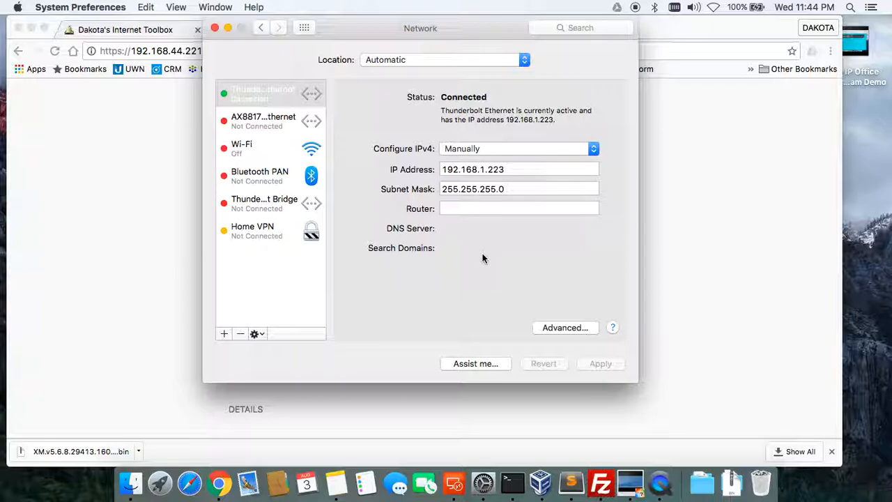
{"action": "left_click", "coordinate": [480, 169]}
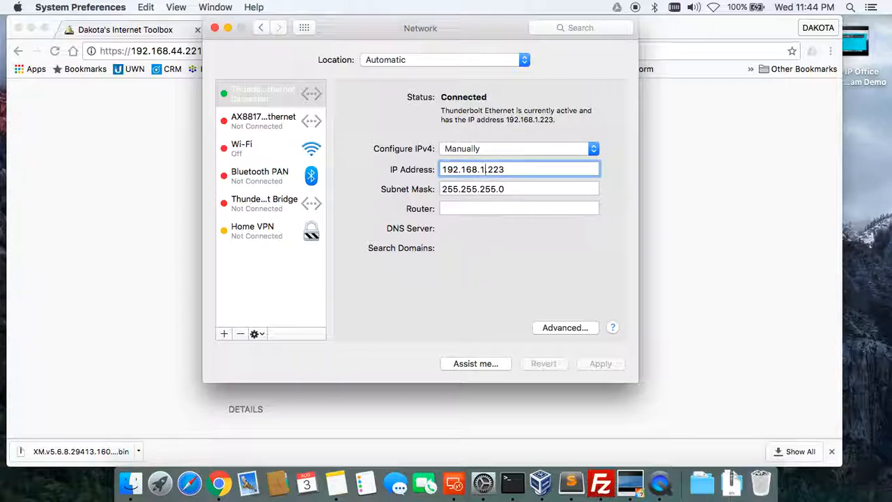
{"action": "key", "text": "Delete"}
{"action": "key", "text": "Delete"}
{"action": "type", "text": "44."}
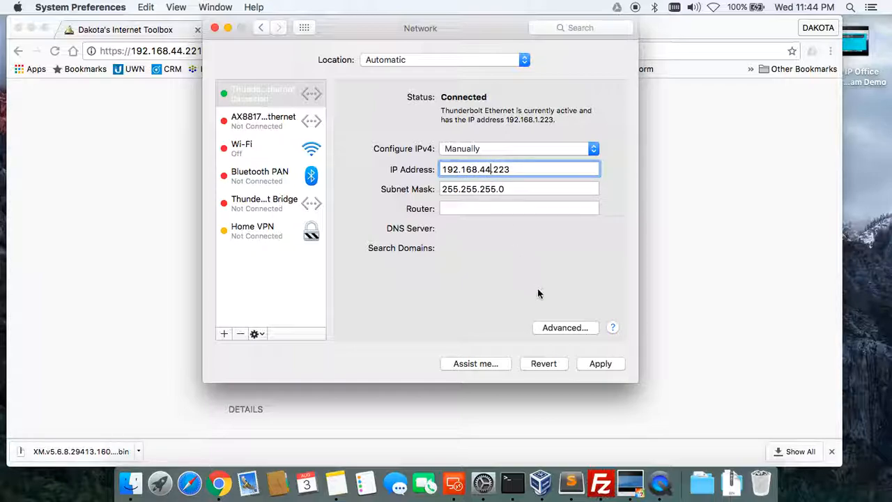
{"action": "left_click", "coordinate": [517, 171]}
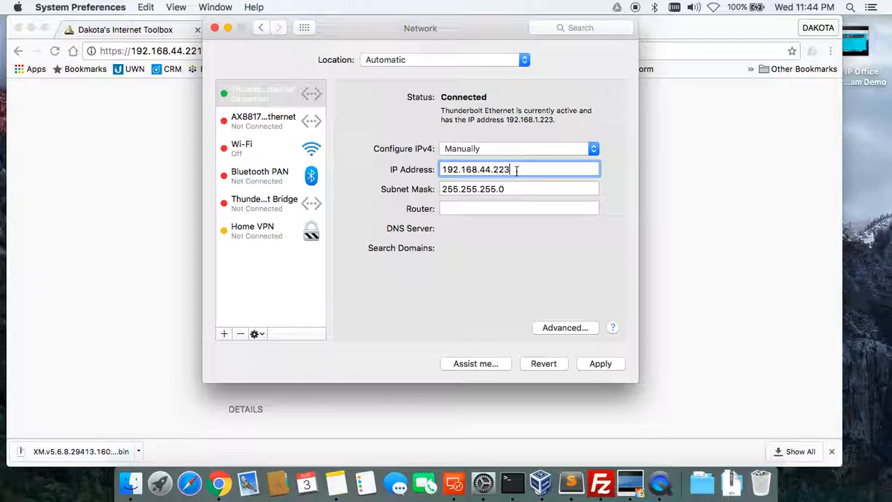
{"action": "left_click", "coordinate": [600, 365]}
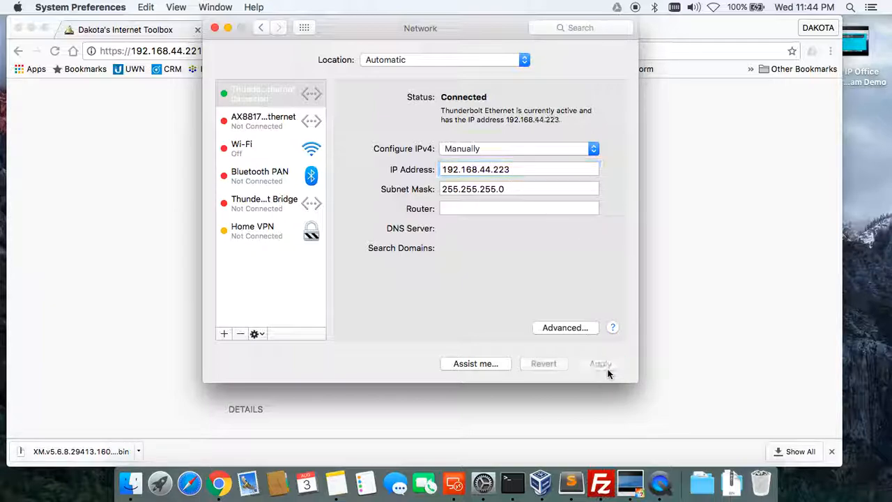
{"action": "left_click", "coordinate": [673, 213]}
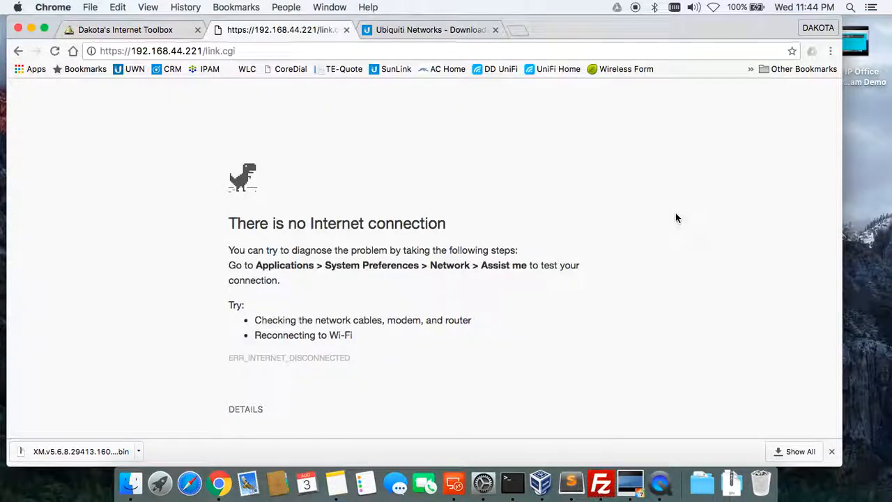
Reload link.cgi and proceed past the certificate warning to 192.168.44.221.
{"action": "left_click", "coordinate": [206, 53]}
{"action": "key", "text": "Return"}
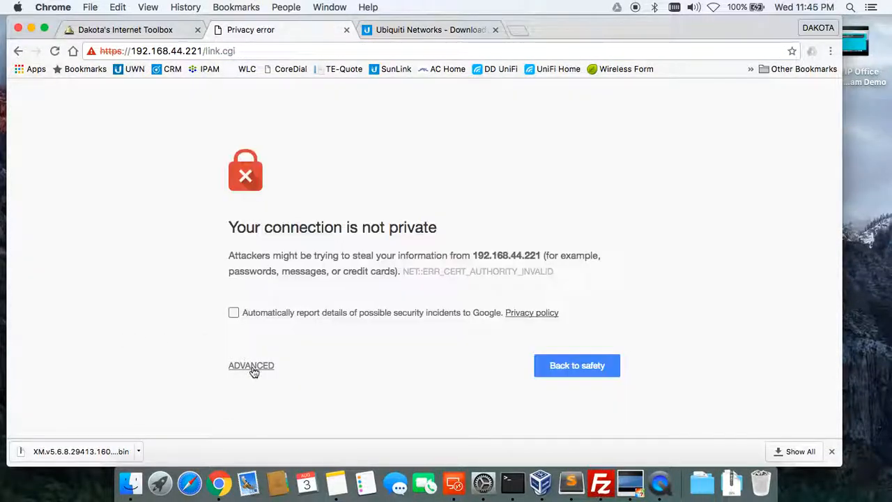
{"action": "left_click", "coordinate": [252, 368]}
{"action": "scroll", "coordinate": [341, 383], "scroll_direction": "down", "scroll_amount": 2}
{"action": "left_click", "coordinate": [321, 398]}
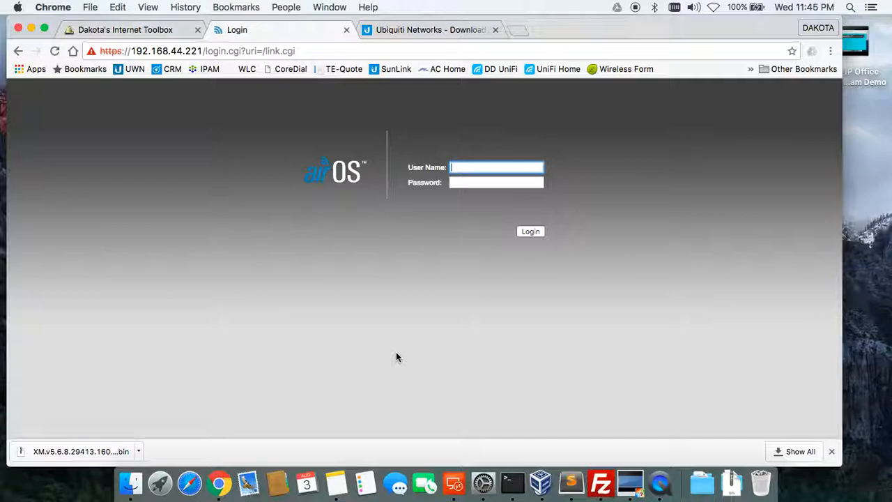
Log in to airOS with the device's username and password.
{"action": "type", "text": "clearnet"}
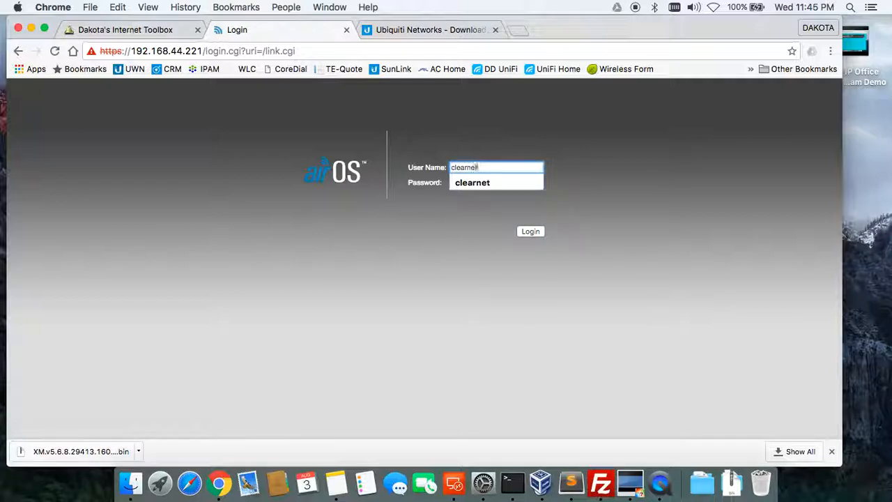
{"action": "key", "text": "Tab"}
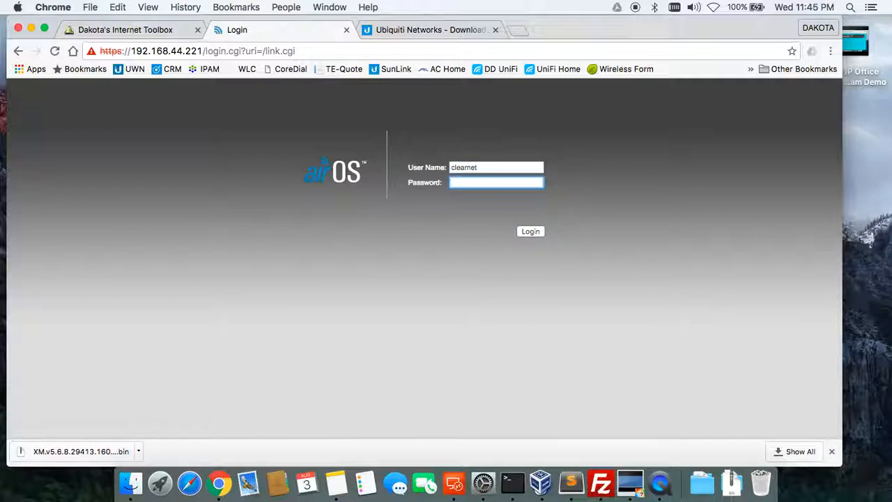
{"action": "key", "text": "Return"}
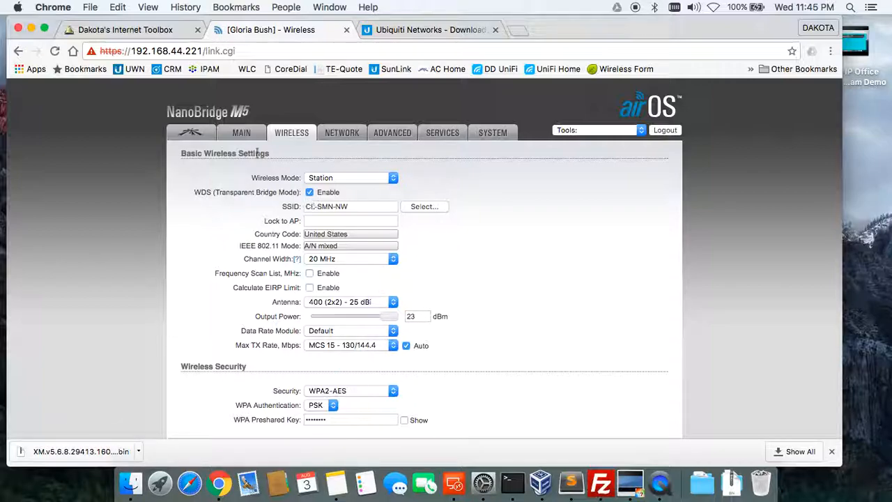
Open the MAIN tab to view the station link to CL-SMN-NW and its signal levels.
{"action": "left_click", "coordinate": [246, 137]}
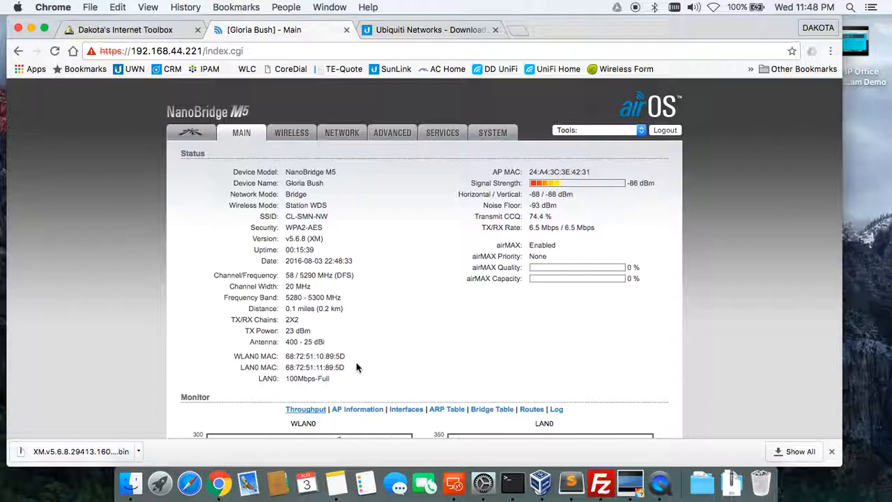
{"action": "scroll", "coordinate": [356, 363], "scroll_direction": "down", "scroll_amount": 5}
{"action": "scroll", "coordinate": [356, 367], "scroll_direction": "down", "scroll_amount": 1}
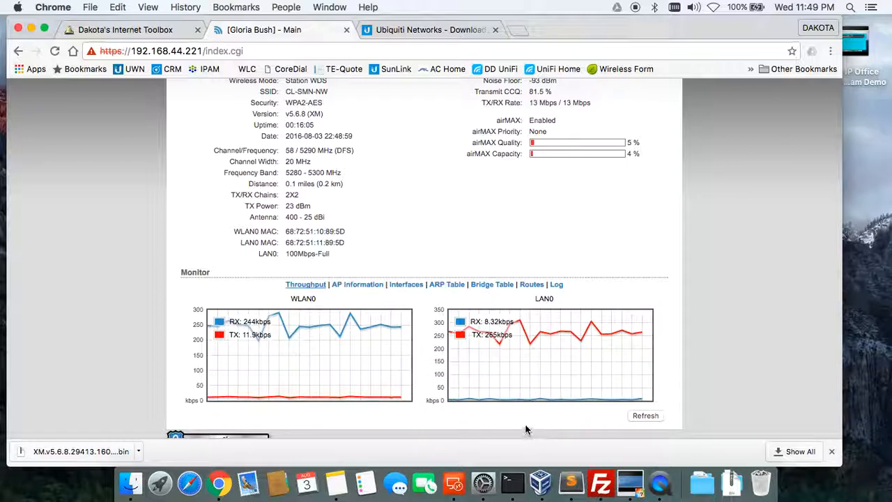
{"action": "scroll", "coordinate": [439, 331], "scroll_direction": "up", "scroll_amount": 2}
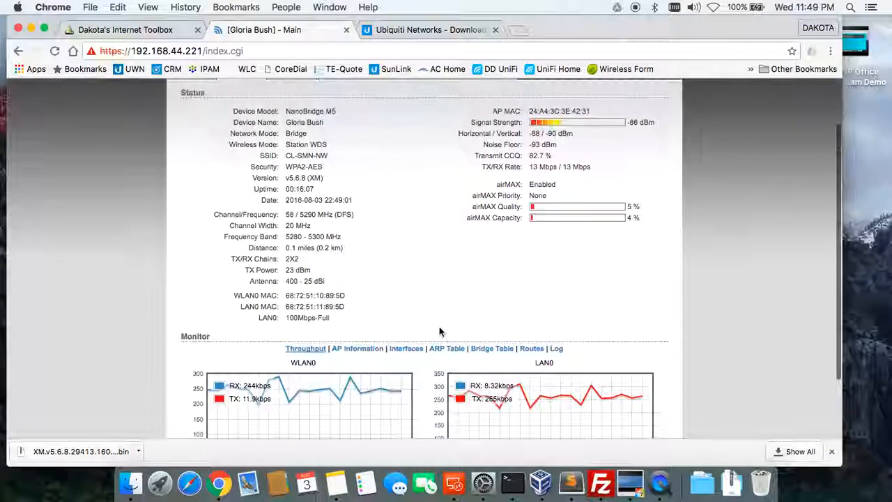
{"action": "scroll", "coordinate": [449, 400], "scroll_direction": "down", "scroll_amount": 1}
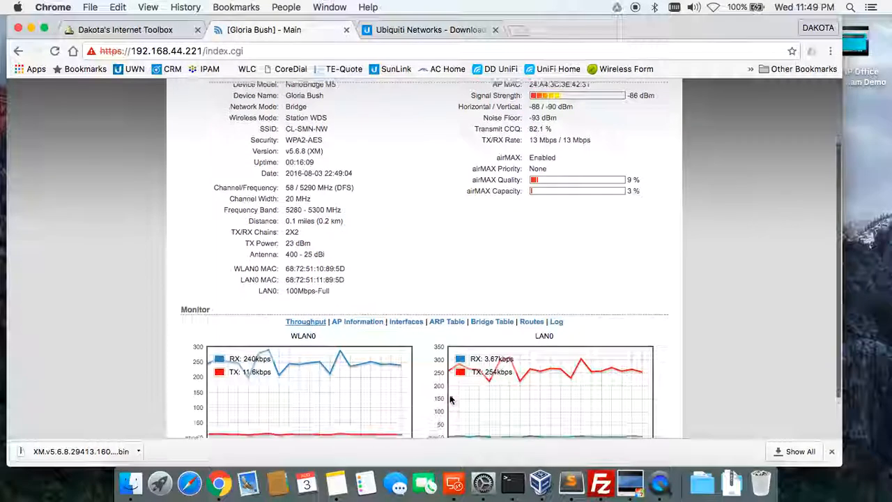
Set Thunderbolt Ethernet's Configure IPv4 to Using DHCP and apply it.
{"action": "left_click", "coordinate": [483, 483]}
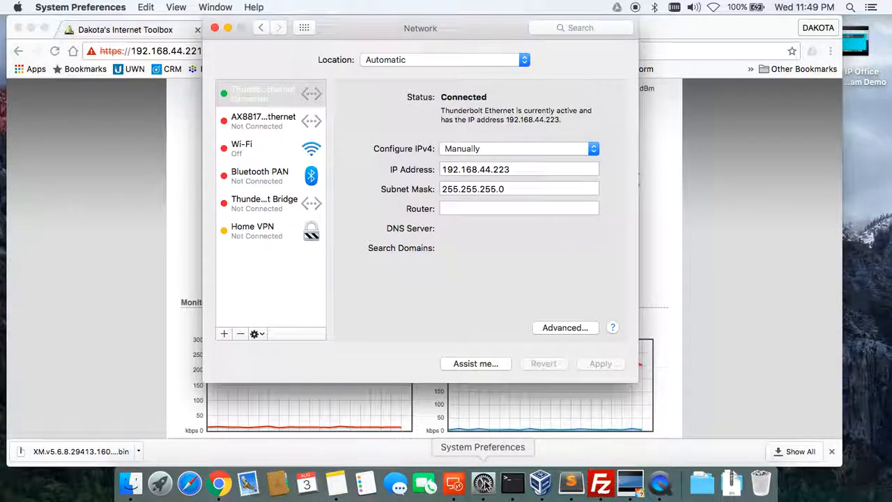
{"action": "left_click", "coordinate": [451, 148]}
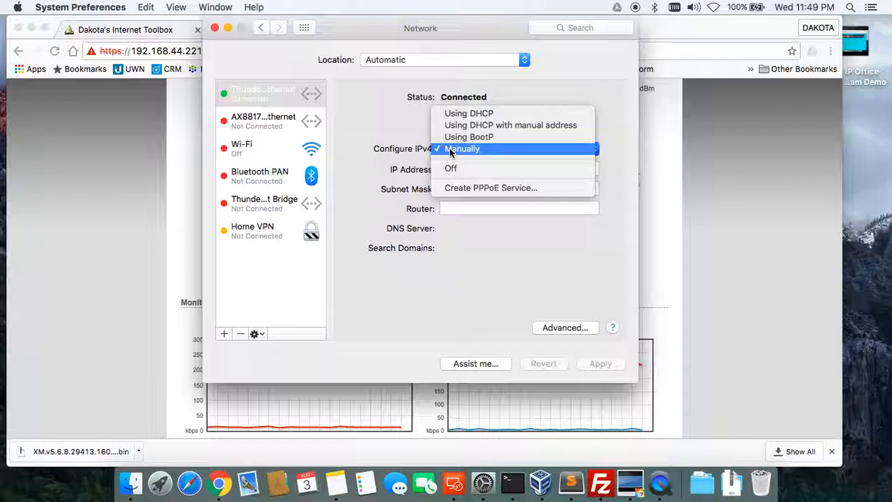
{"action": "left_click", "coordinate": [469, 115]}
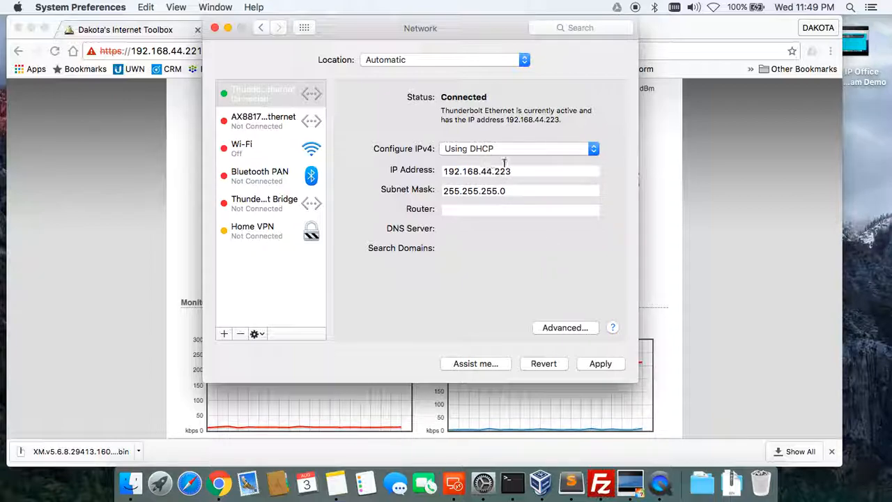
{"action": "left_click", "coordinate": [597, 363]}
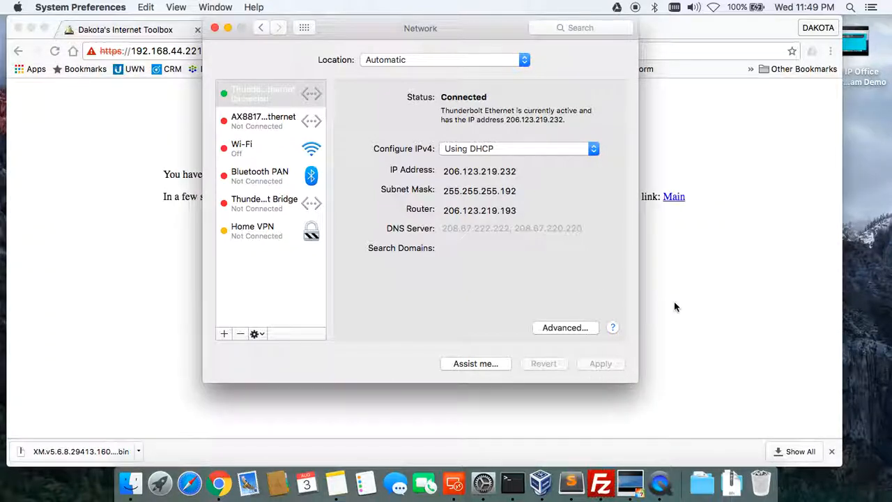
{"action": "left_click", "coordinate": [673, 301]}
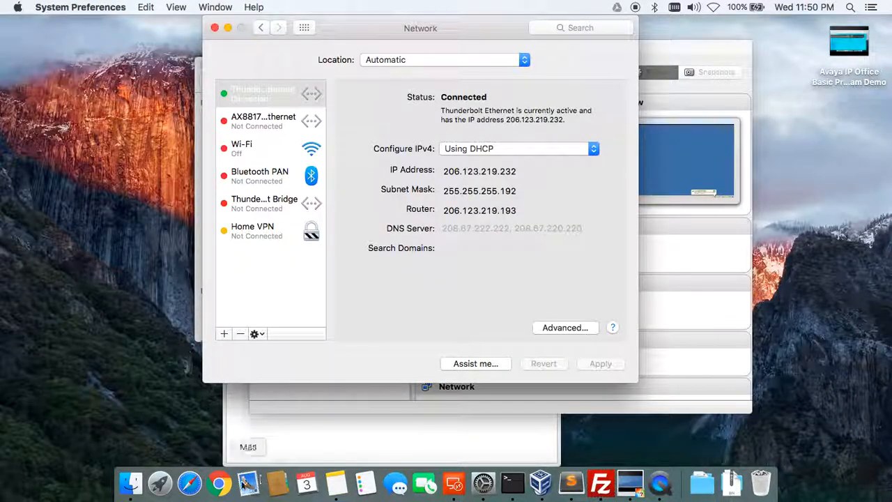
Open a new Chrome window and load the address 192.168.44.221.
{"action": "left_click", "coordinate": [218, 482]}
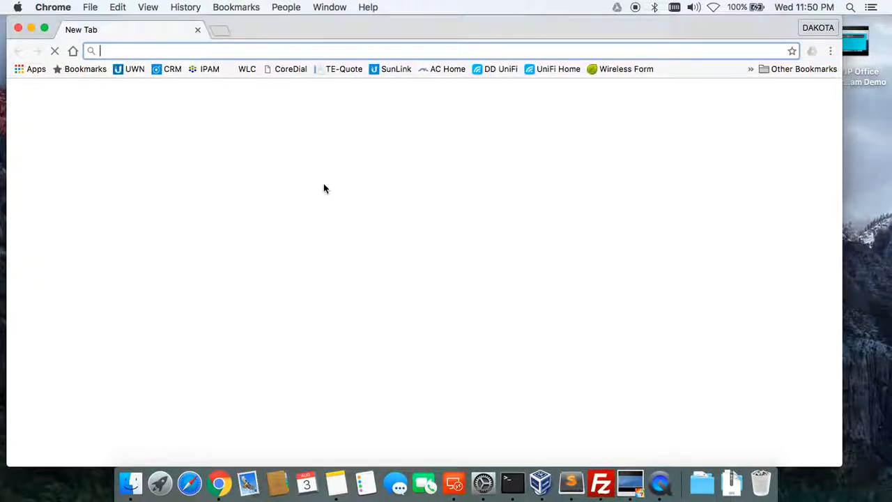
{"action": "type", "text": "192.168.1.20"}
{"action": "key", "text": "BackSpace"}
{"action": "key", "text": "BackSpace"}
{"action": "key", "text": "BackSpace"}
{"action": "key", "text": "BackSpace"}
{"action": "type", "text": "44."}
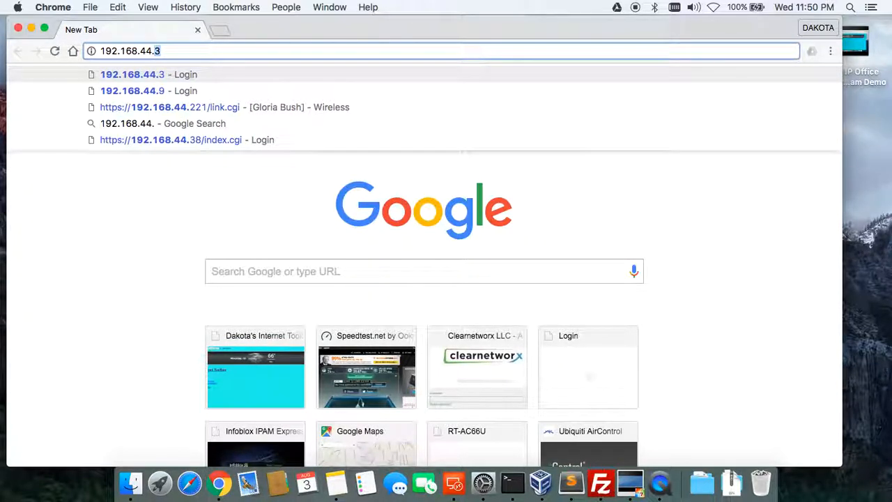
{"action": "type", "text": "221"}
{"action": "key", "text": "Return"}
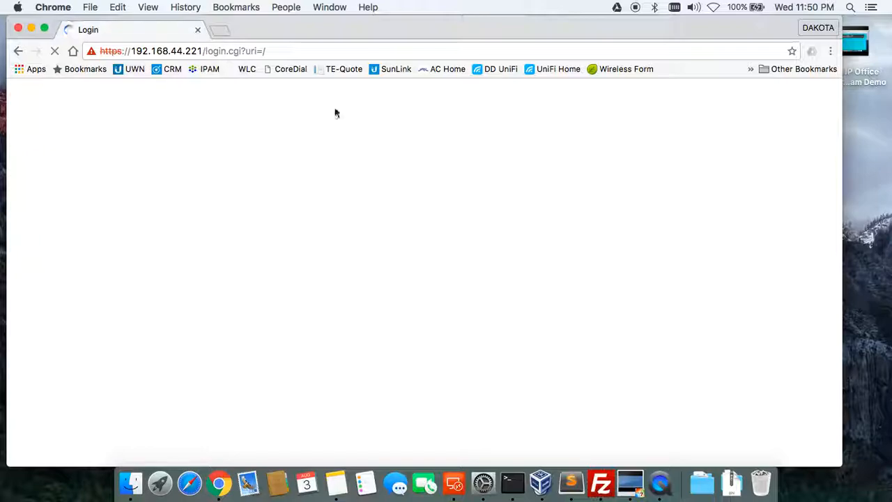
Close the Terminal window holding the Debian SSH session, confirming the Close prompt.
{"action": "left_click", "coordinate": [512, 482]}
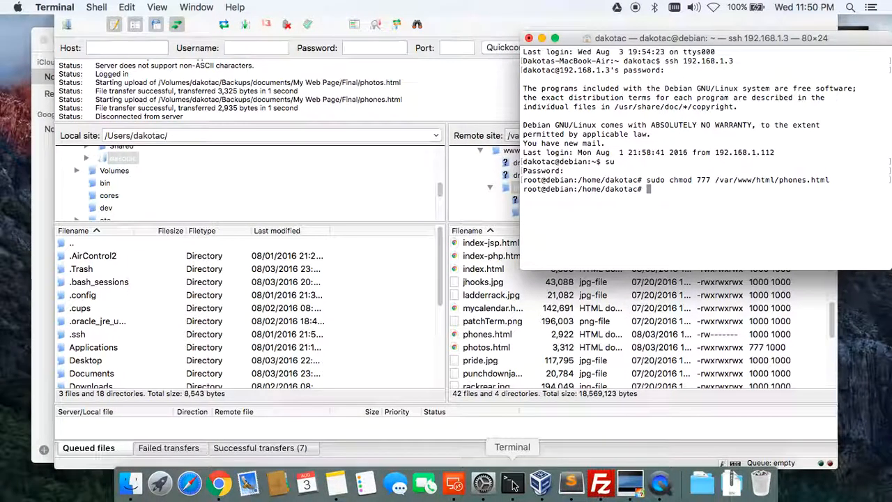
{"action": "left_click_drag", "start_coordinate": [732, 38], "coordinate": [593, 105]}
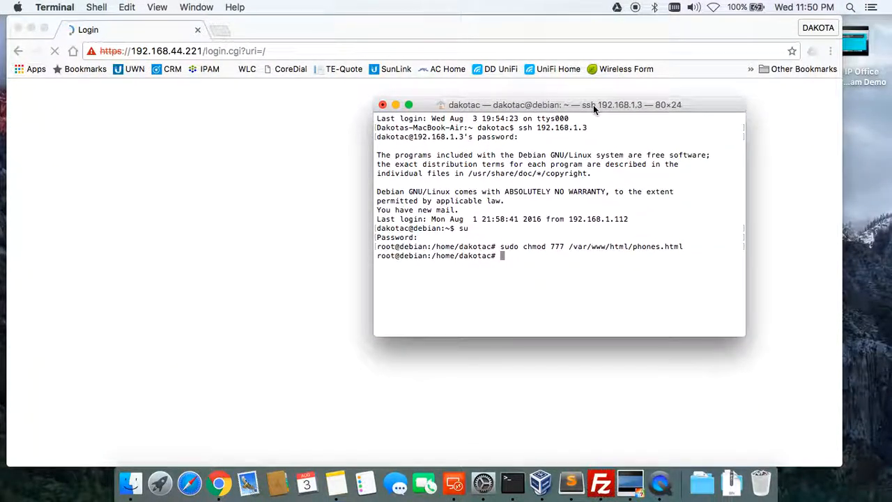
{"action": "left_click", "coordinate": [381, 105]}
{"action": "left_click", "coordinate": [655, 177]}
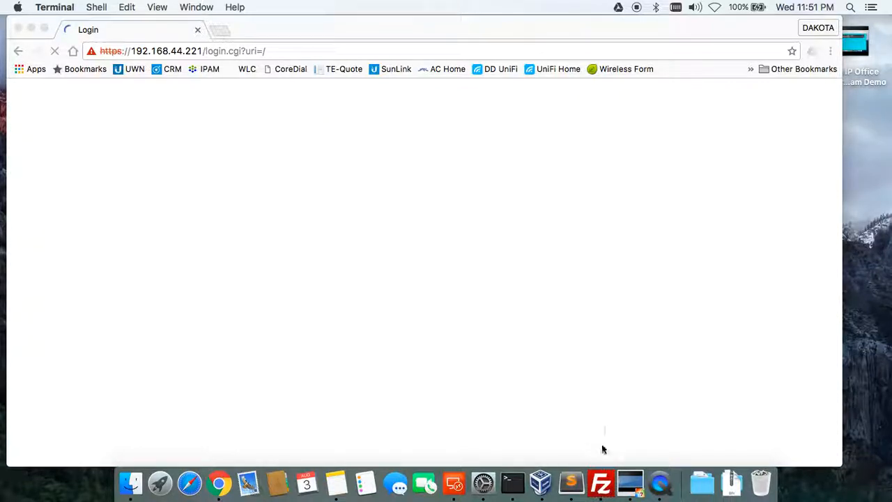
Run ping 8.8.8.8 in a new Terminal window, then return to Chrome's login page.
{"action": "right_click", "coordinate": [512, 483]}
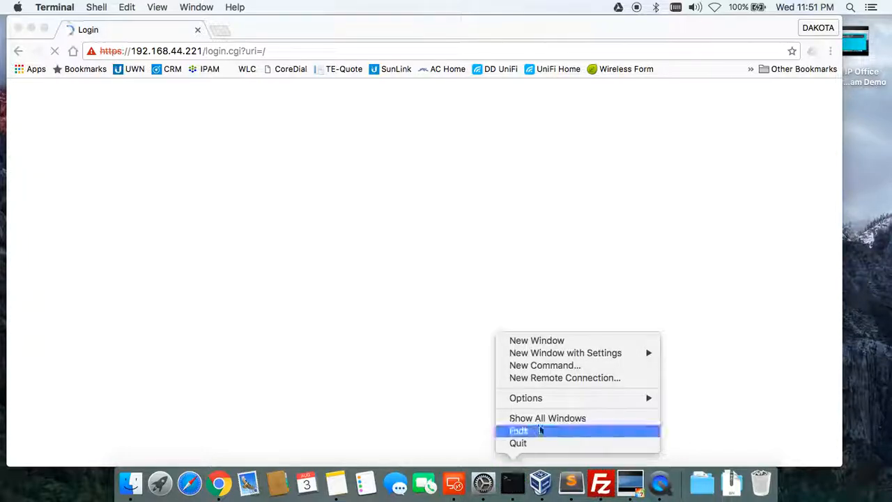
{"action": "left_click", "coordinate": [562, 342]}
{"action": "type", "text": "ping "}
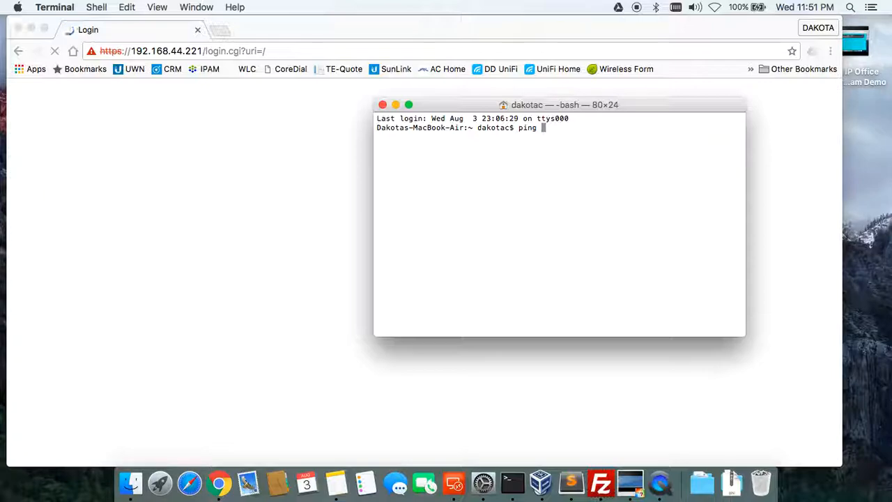
{"action": "type", "text": "8.8.8.8"}
{"action": "key", "text": "Return"}
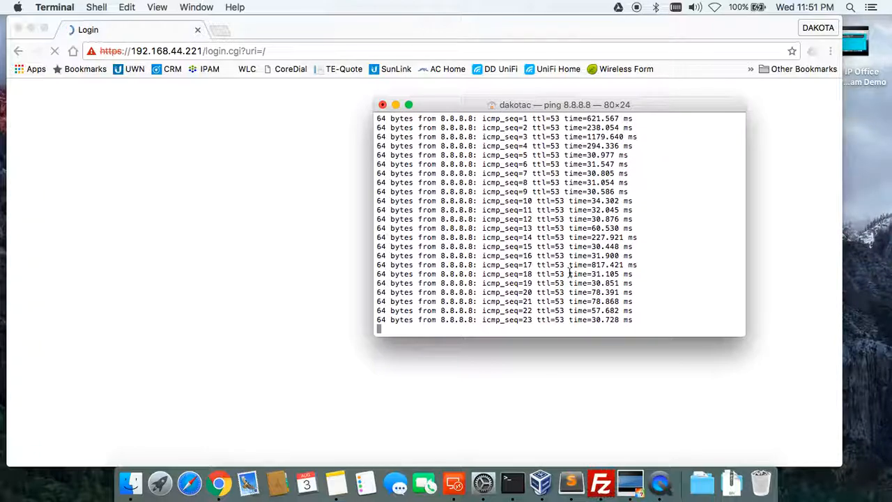
{"action": "left_click", "coordinate": [350, 51]}
{"action": "left_click", "coordinate": [364, 128]}
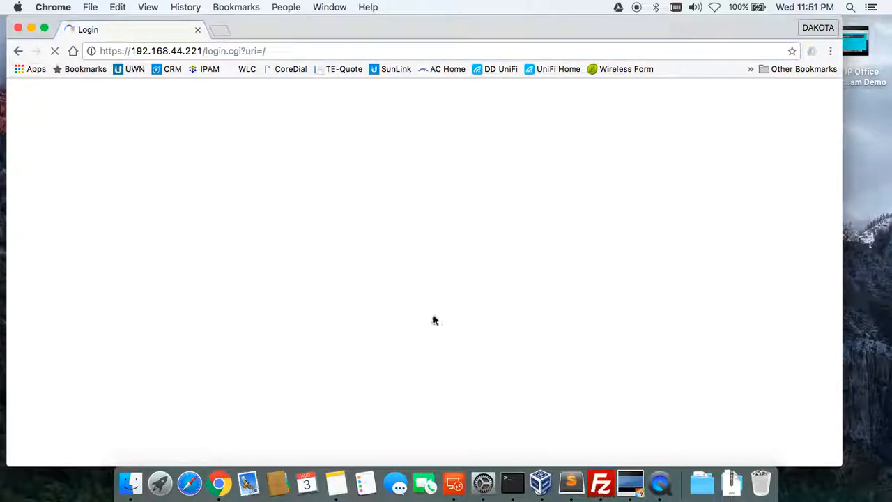
Turn Wi-Fi back on and check the running ping to 8.8.8.8 in Terminal.
{"action": "left_click", "coordinate": [714, 7]}
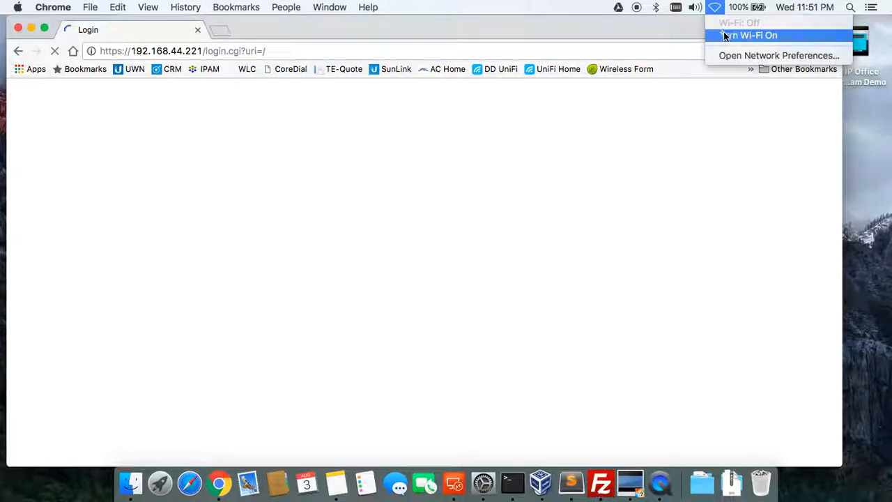
{"action": "left_click", "coordinate": [753, 32]}
{"action": "left_click", "coordinate": [647, 53]}
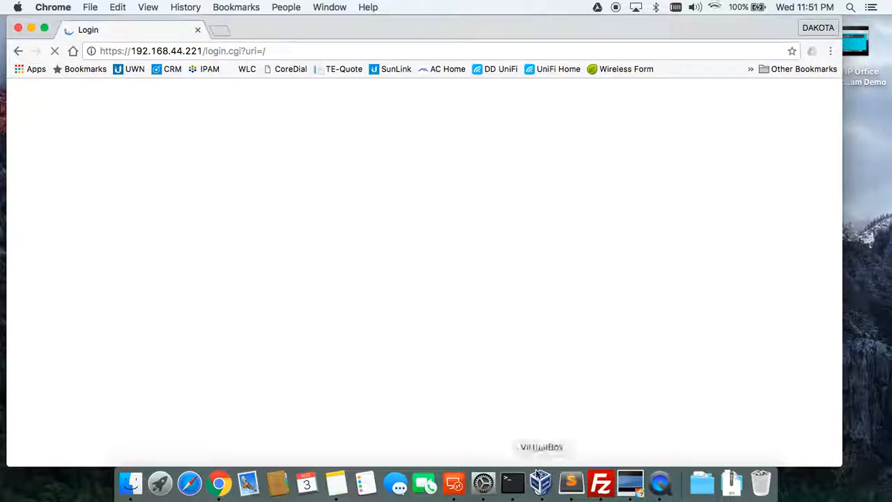
{"action": "left_click", "coordinate": [512, 482]}
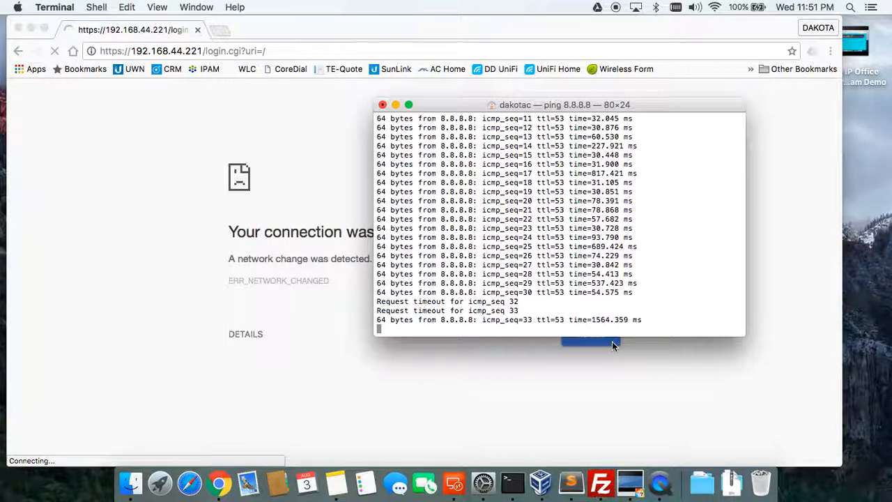
Reload the 192.168.44.221 login page, then switch Wi-Fi off again.
{"action": "left_click", "coordinate": [601, 344]}
{"action": "left_click", "coordinate": [601, 344]}
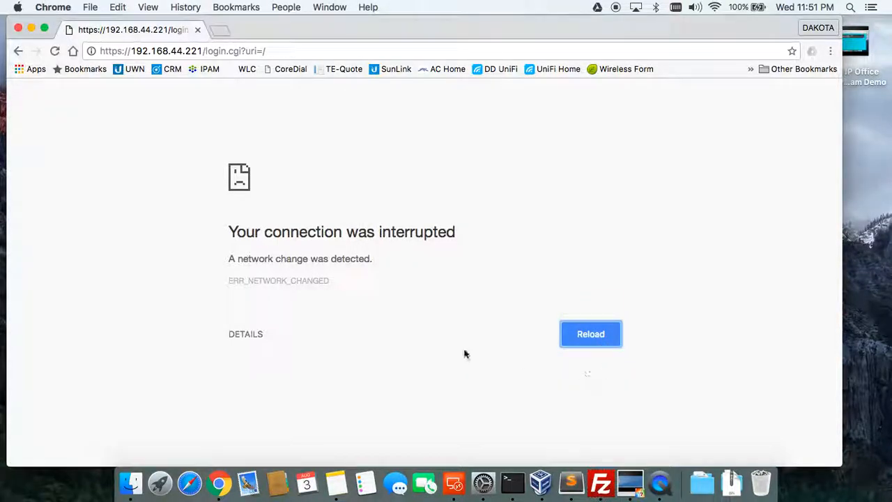
{"action": "left_click", "coordinate": [591, 337]}
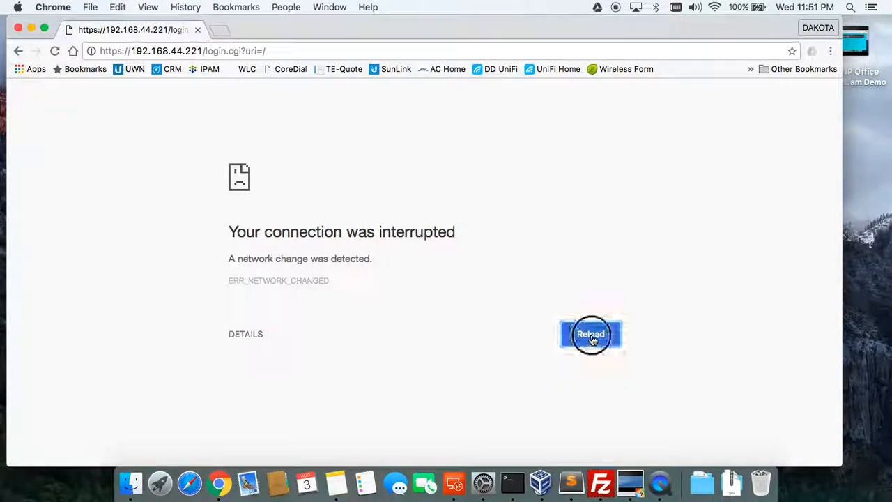
{"action": "left_click", "coordinate": [440, 55]}
{"action": "key", "text": "Return"}
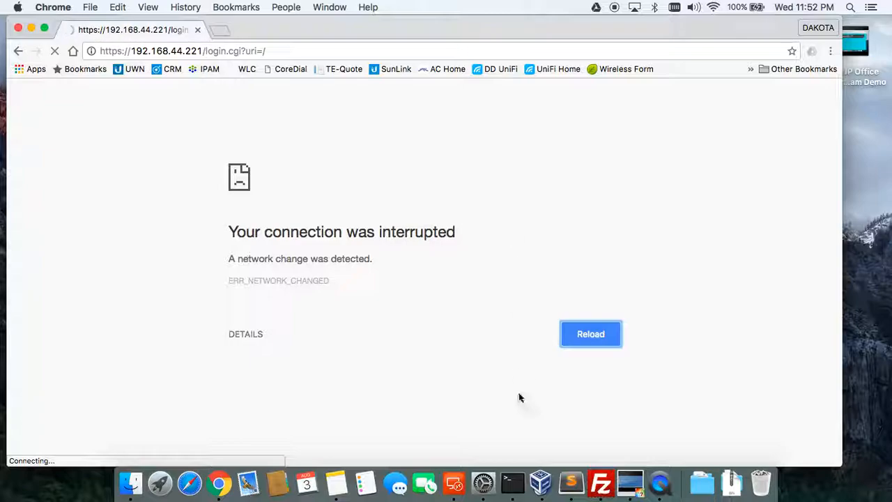
{"action": "left_click", "coordinate": [716, 11]}
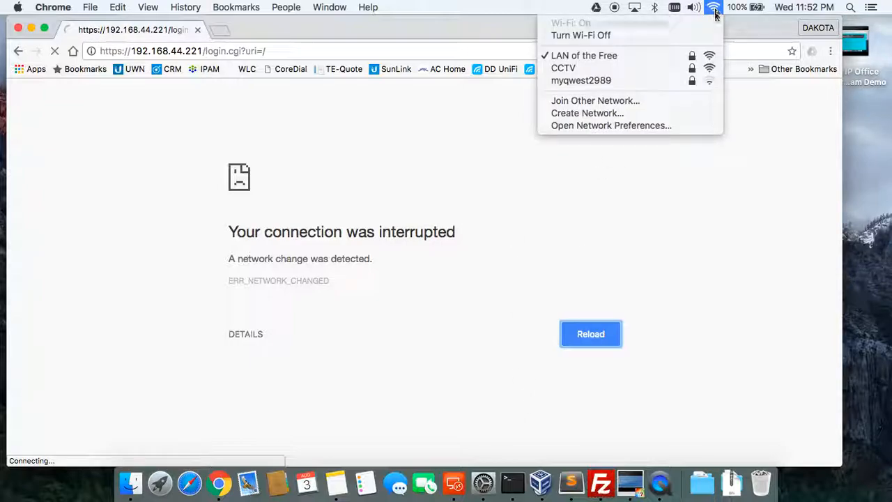
{"action": "left_click", "coordinate": [682, 37]}
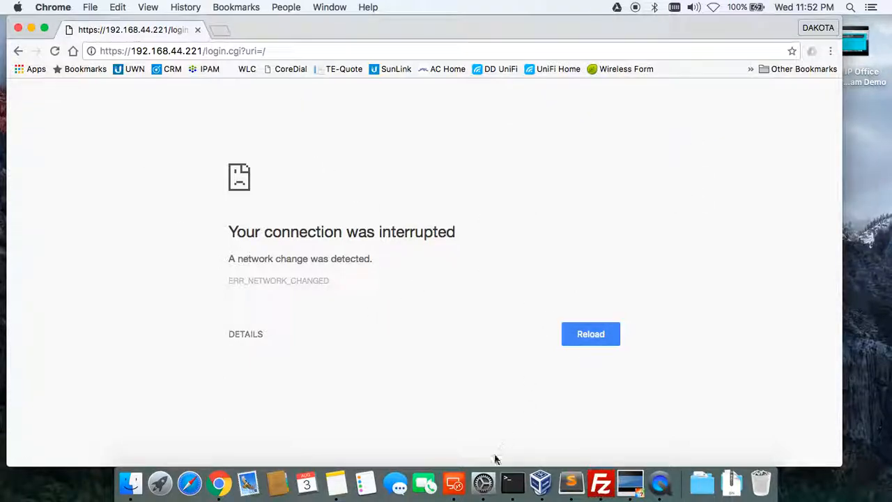
Set Thunderbolt Ethernet's Configure IPv4 to Manually in Network preferences.
{"action": "left_click", "coordinate": [483, 482]}
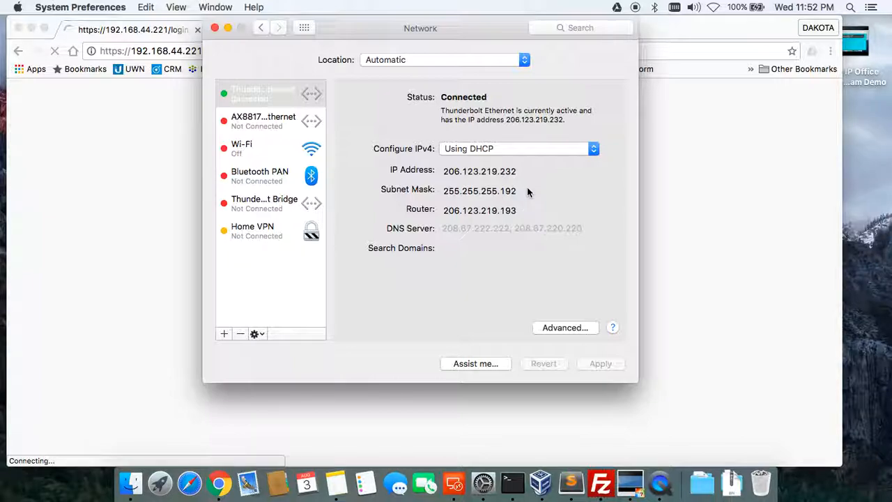
{"action": "left_click", "coordinate": [163, 51]}
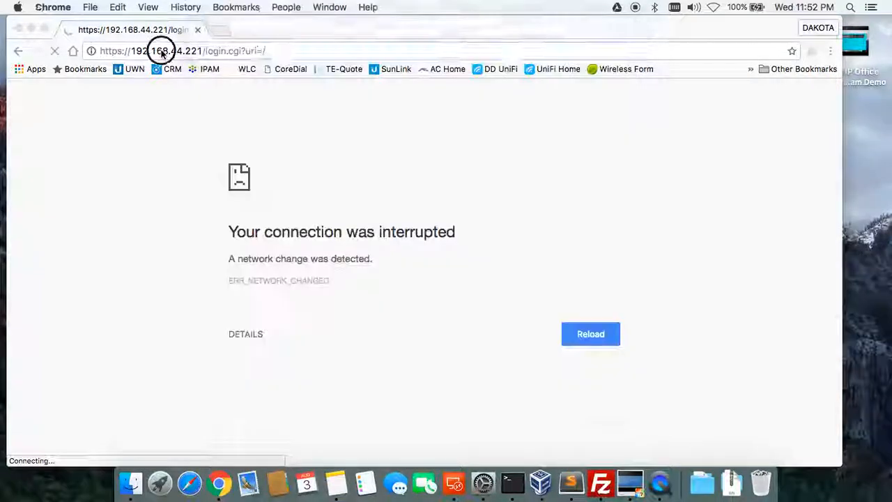
{"action": "left_click", "coordinate": [512, 492]}
{"action": "left_click", "coordinate": [483, 482]}
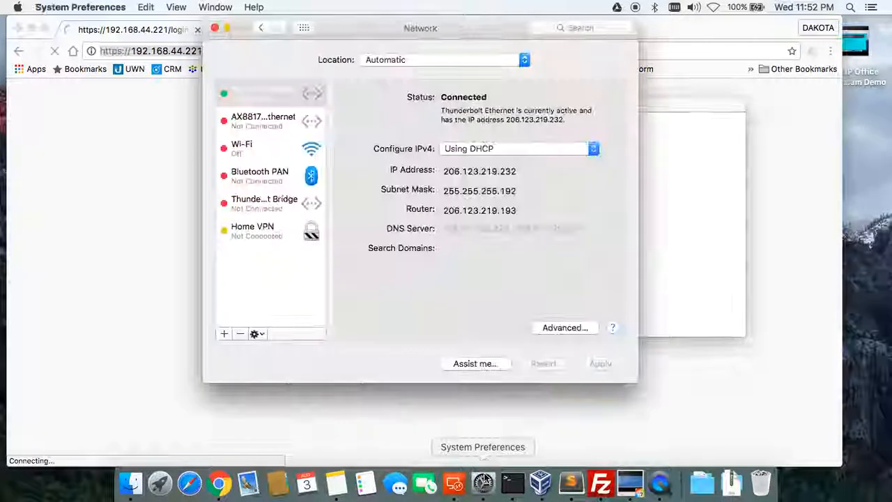
{"action": "left_click", "coordinate": [462, 148]}
{"action": "left_click", "coordinate": [470, 182]}
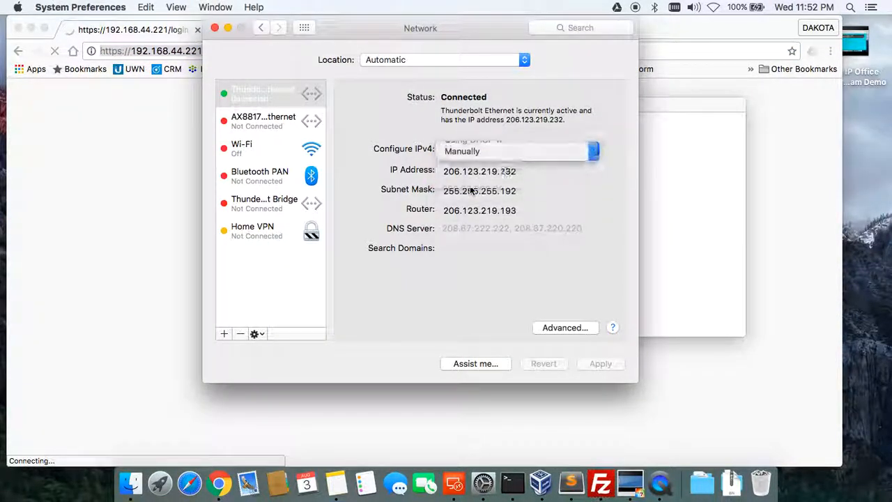
Enter IP 192.168.44.222, subnet mask 255.255.255.0, clear the router, and apply.
{"action": "type", "text": "192.168.44."}
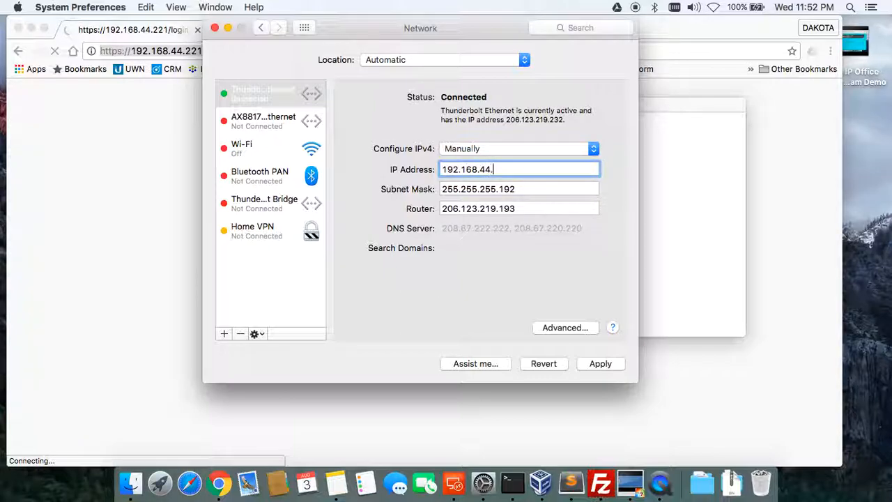
{"action": "type", "text": "22"}
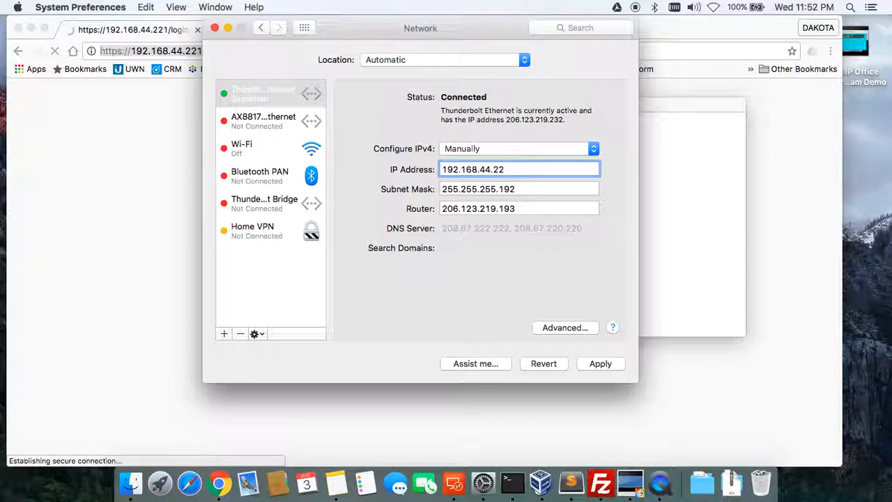
{"action": "key", "text": "Tab"}
{"action": "key", "text": "Right"}
{"action": "key", "text": "BackSpace"}
{"action": "key", "text": "BackSpace"}
{"action": "key", "text": "BackSpace"}
{"action": "type", "text": "0"}
{"action": "key", "text": "Tab"}
{"action": "key", "text": "BackSpace"}
{"action": "left_click", "coordinate": [600, 364]}
{"action": "left_click", "coordinate": [671, 241]}
Submit the airOS login with the user name and password, then close the 403 Forbidden window.
{"action": "left_click", "coordinate": [161, 132]}
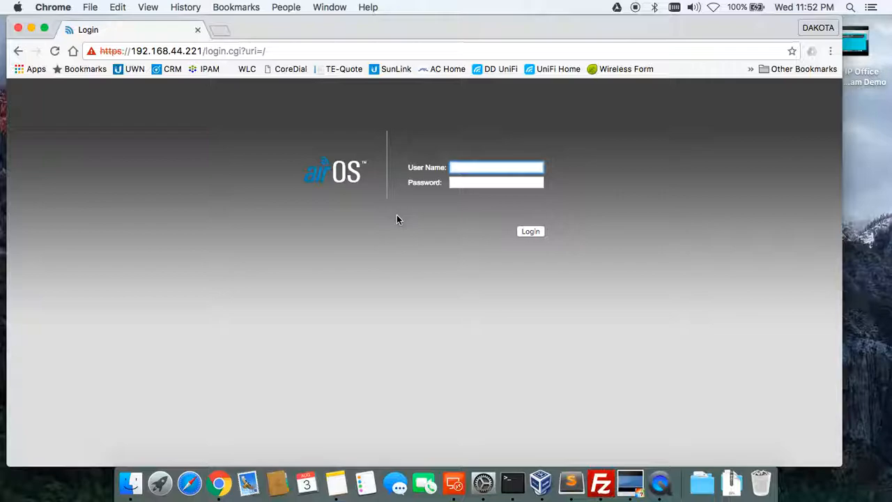
{"action": "type", "text": "clearnet"}
{"action": "key", "text": "Tab"}
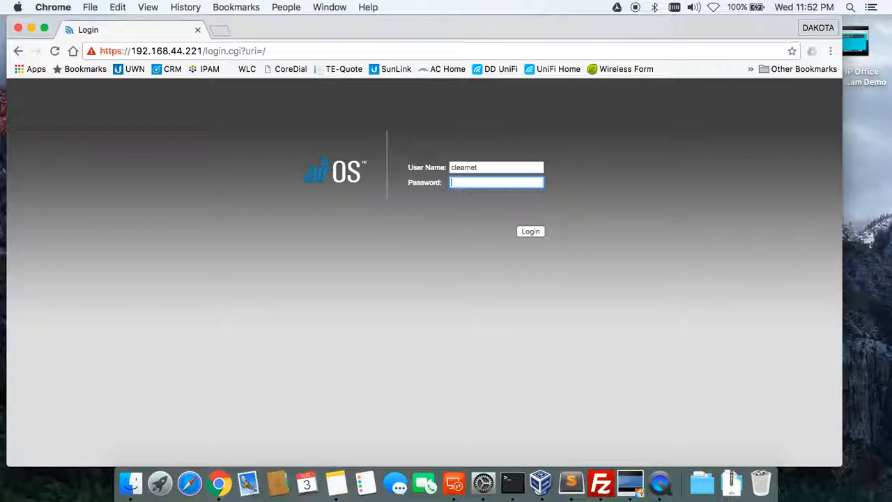
{"action": "key", "text": "Return"}
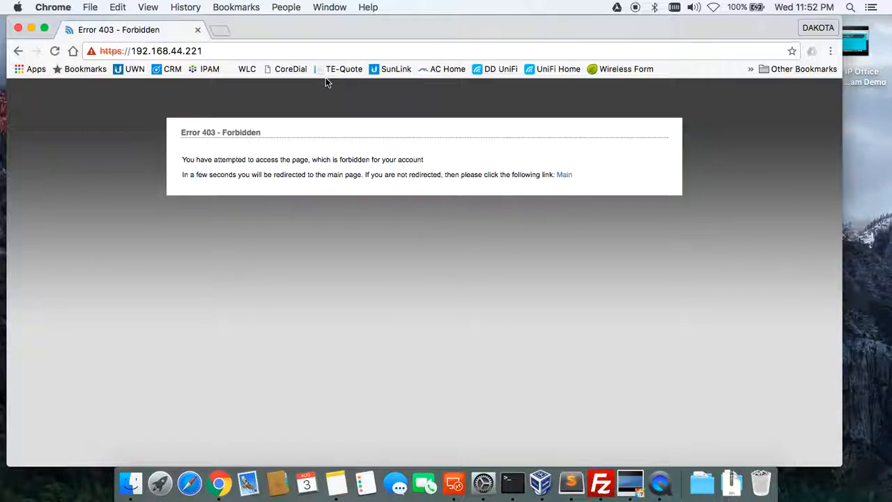
{"action": "key", "text": "super+q"}
Reopen Chrome, load 192.168.44.221, and log into airOS with the saved user name and password.
{"action": "left_click", "coordinate": [220, 485]}
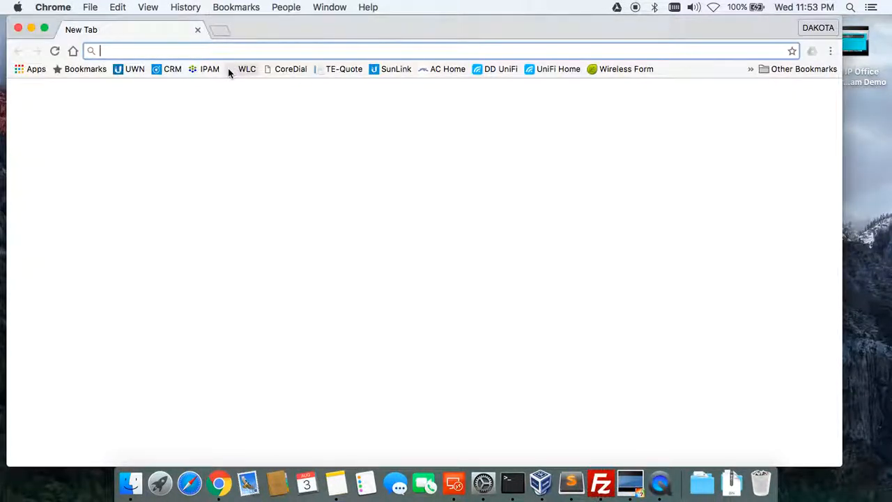
{"action": "type", "text": "192.168.4"}
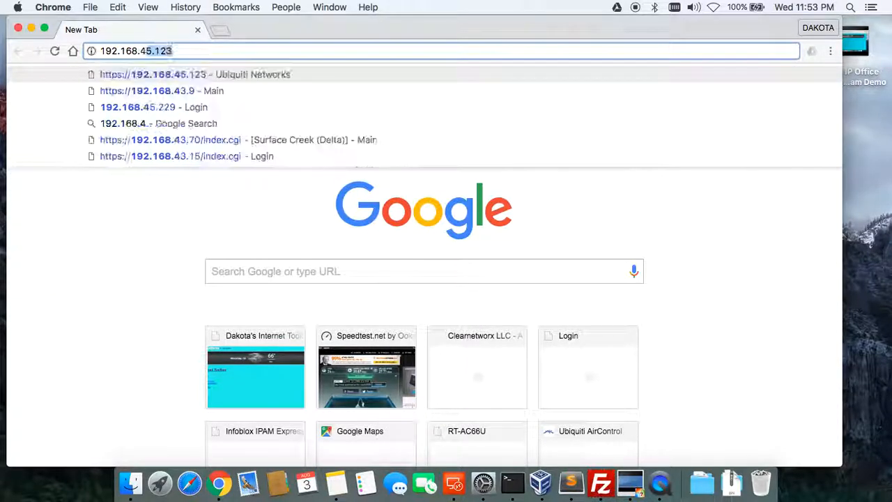
{"action": "type", "text": "4.221"}
{"action": "key", "text": "Return"}
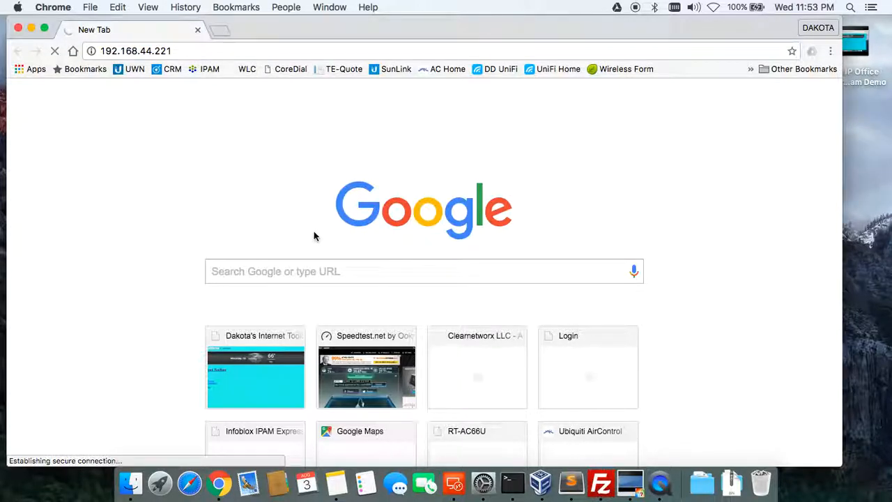
{"action": "type", "text": "clea"}
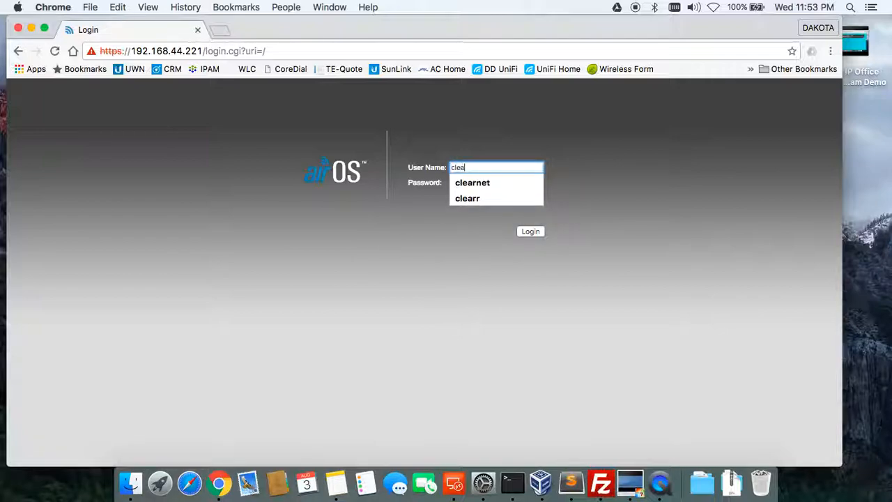
{"action": "key", "text": "Down"}
{"action": "key", "text": "Tab"}
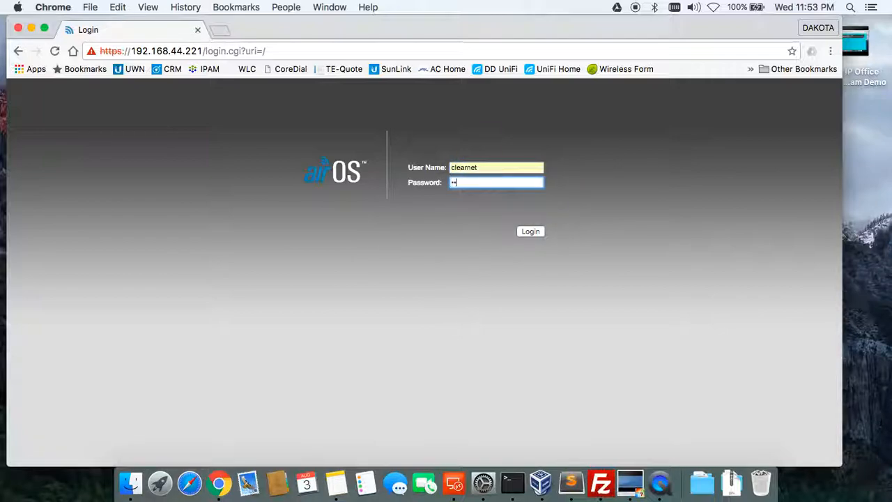
{"action": "key", "text": "Return"}
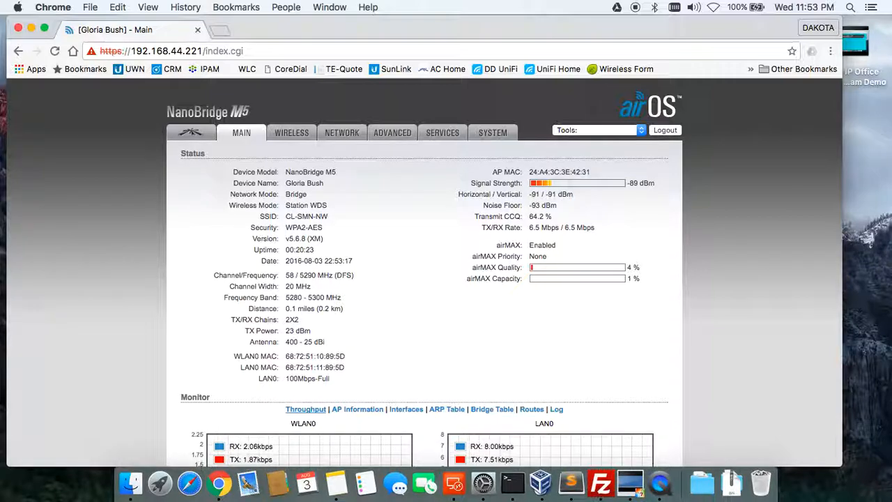
Scroll down to the Monitor section and show AP Information.
{"action": "scroll", "coordinate": [452, 292], "scroll_direction": "down", "scroll_amount": 3}
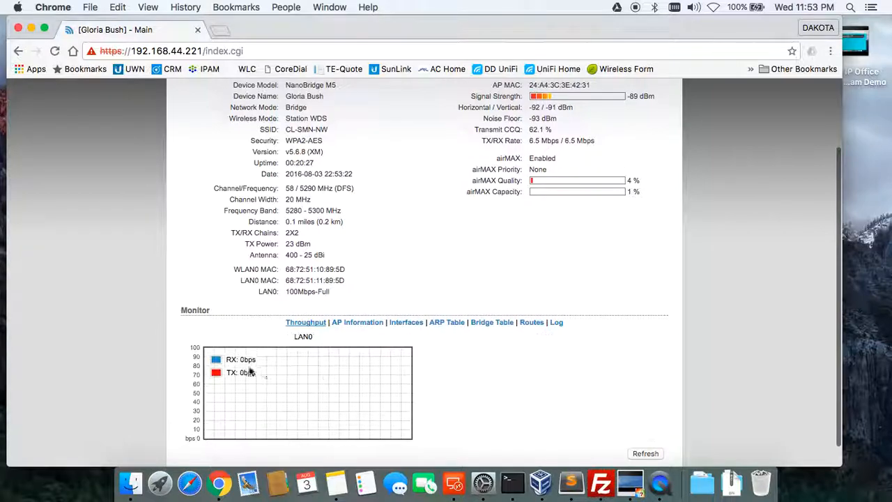
{"action": "scroll", "coordinate": [456, 351], "scroll_direction": "up", "scroll_amount": 3}
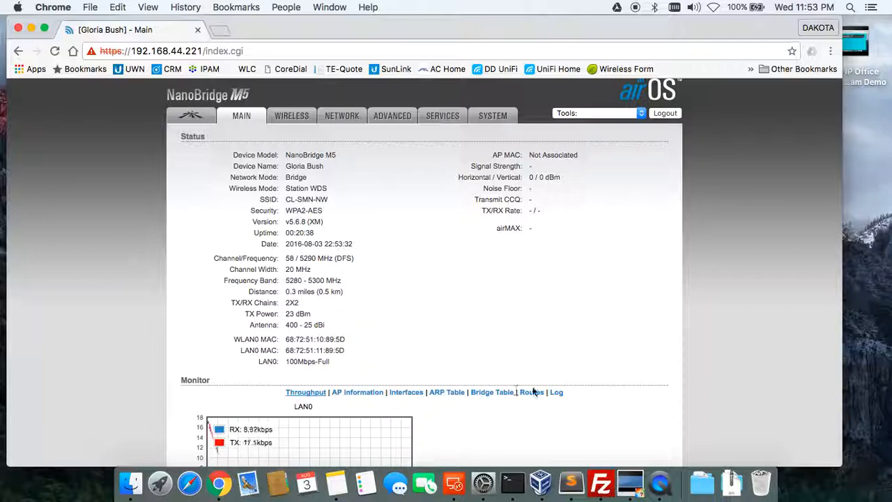
{"action": "scroll", "coordinate": [491, 395], "scroll_direction": "down", "scroll_amount": 2}
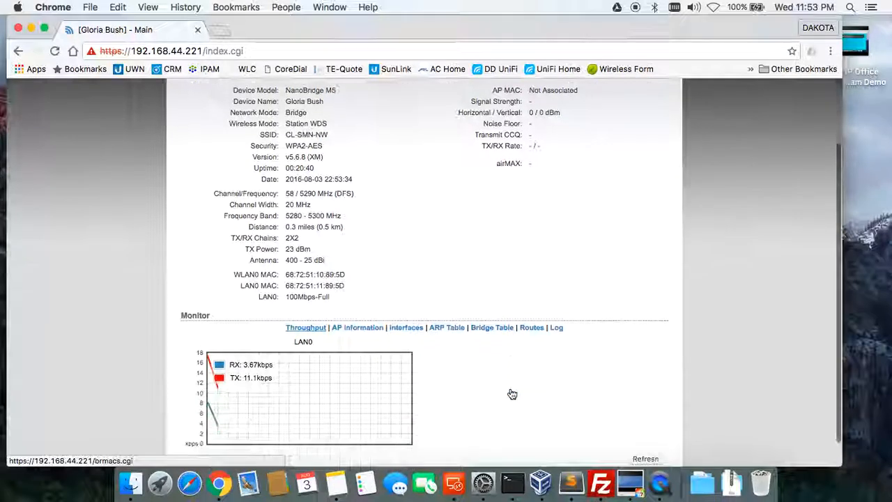
{"action": "left_click", "coordinate": [370, 331]}
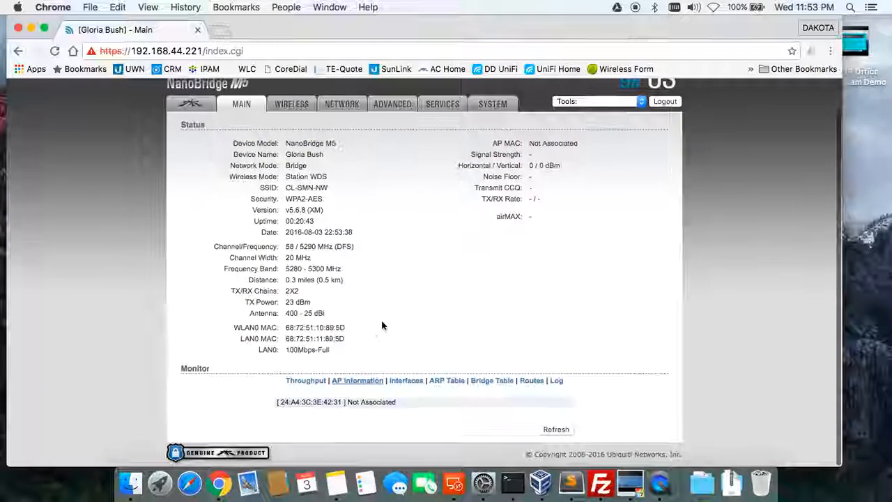
{"action": "left_click", "coordinate": [561, 429]}
{"action": "scroll", "coordinate": [422, 252], "scroll_direction": "down", "scroll_amount": 5}
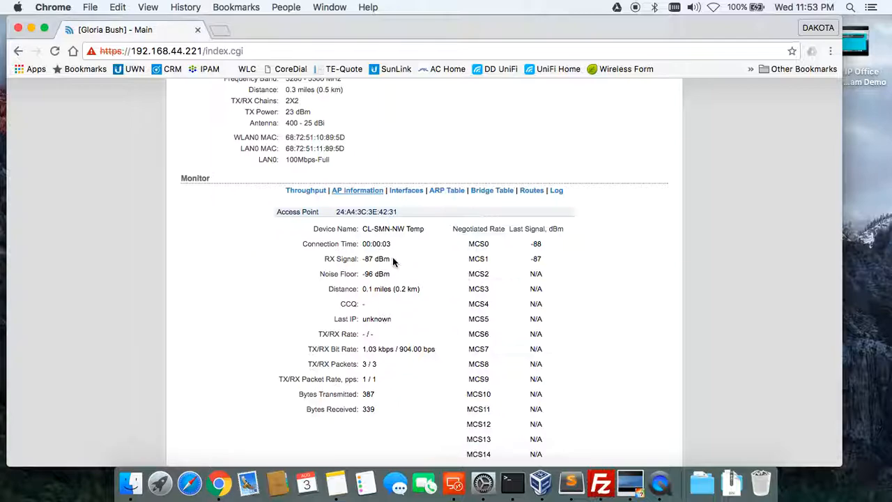
{"action": "scroll", "coordinate": [393, 273], "scroll_direction": "up", "scroll_amount": 5}
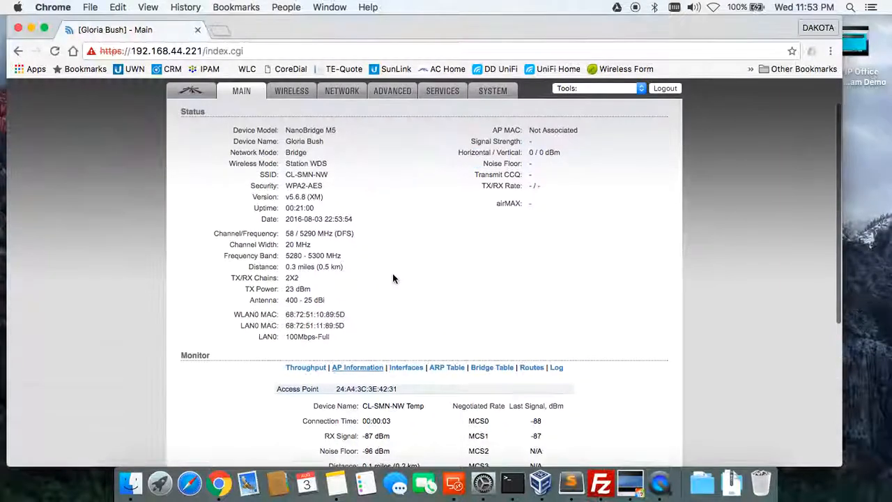
{"action": "scroll", "coordinate": [512, 201], "scroll_direction": "down", "scroll_amount": 4}
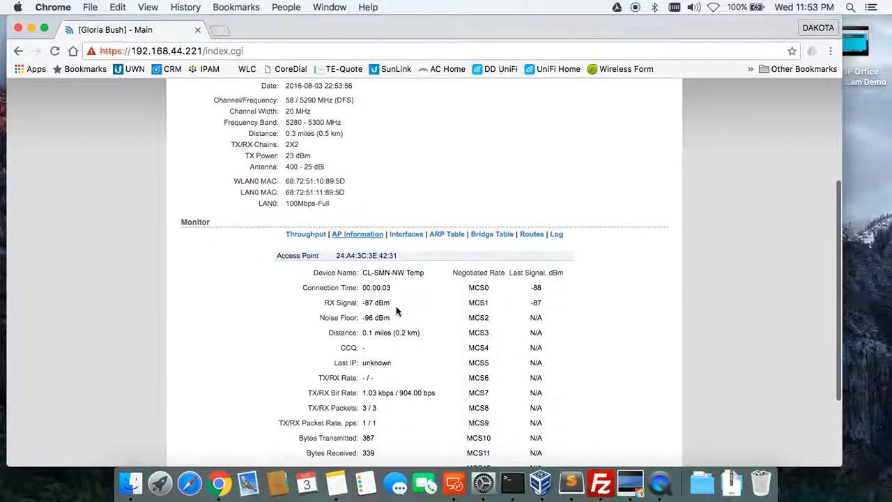
{"action": "scroll", "coordinate": [396, 305], "scroll_direction": "down", "scroll_amount": 1}
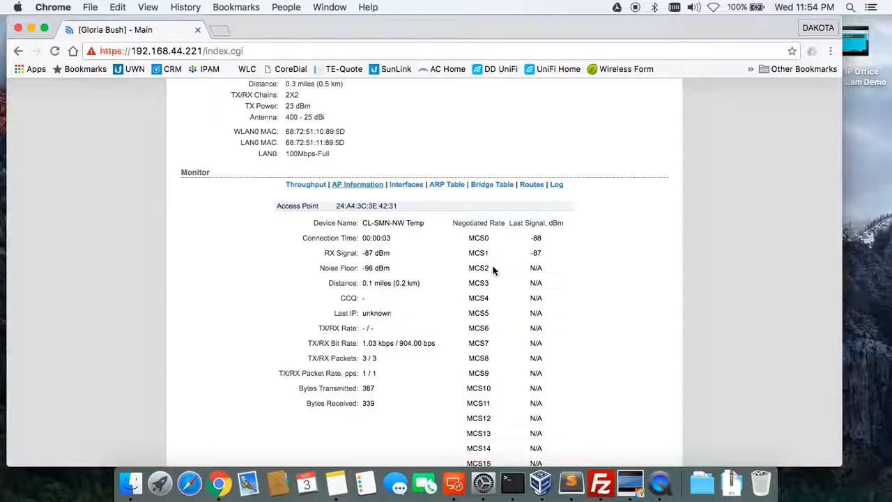
{"action": "scroll", "coordinate": [492, 280], "scroll_direction": "down", "scroll_amount": 3}
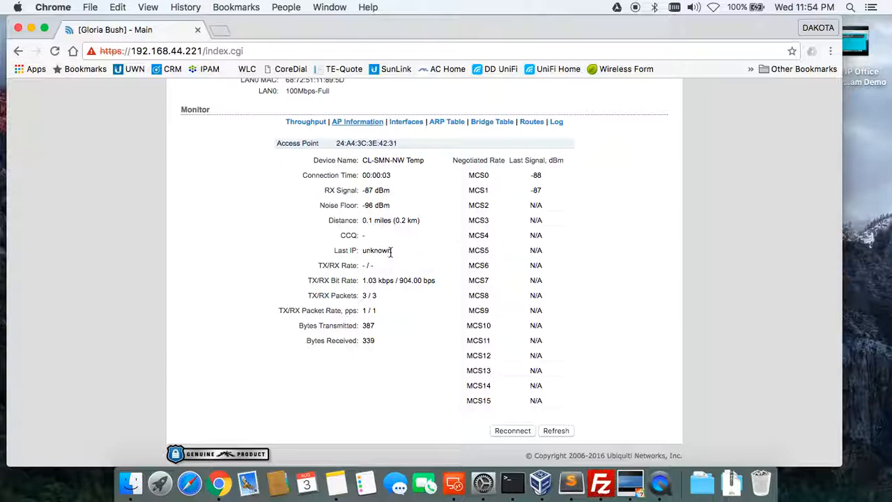
{"action": "scroll", "coordinate": [385, 285], "scroll_direction": "up", "scroll_amount": 3}
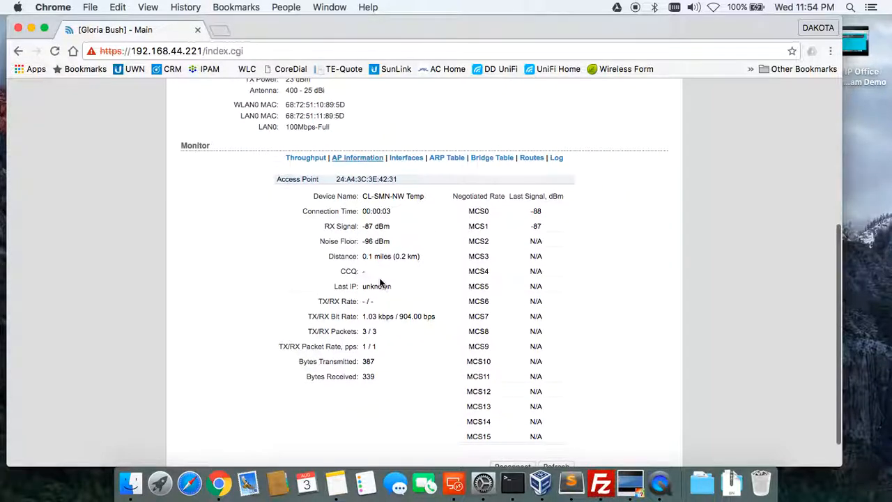
Open the Monitor Interfaces table and scroll to the BRIDGE0, LAN0 and WLAN0 rows.
{"action": "left_click", "coordinate": [407, 160]}
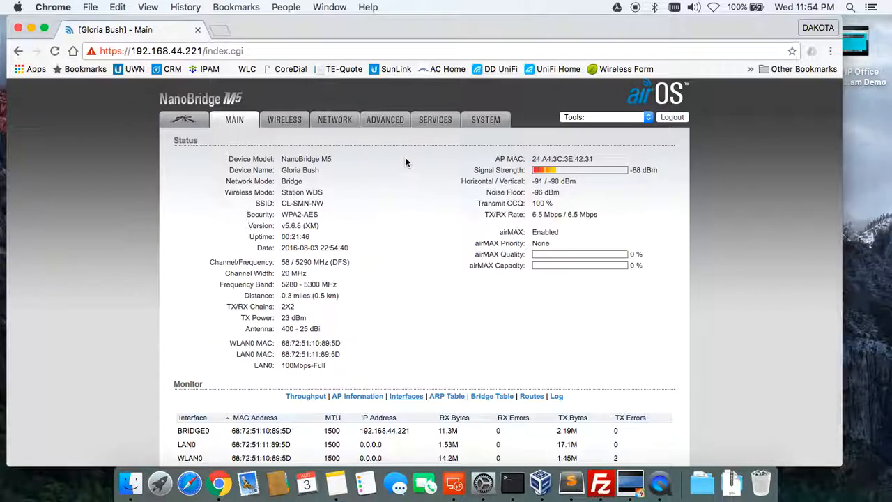
{"action": "scroll", "coordinate": [405, 284], "scroll_direction": "down", "scroll_amount": 3}
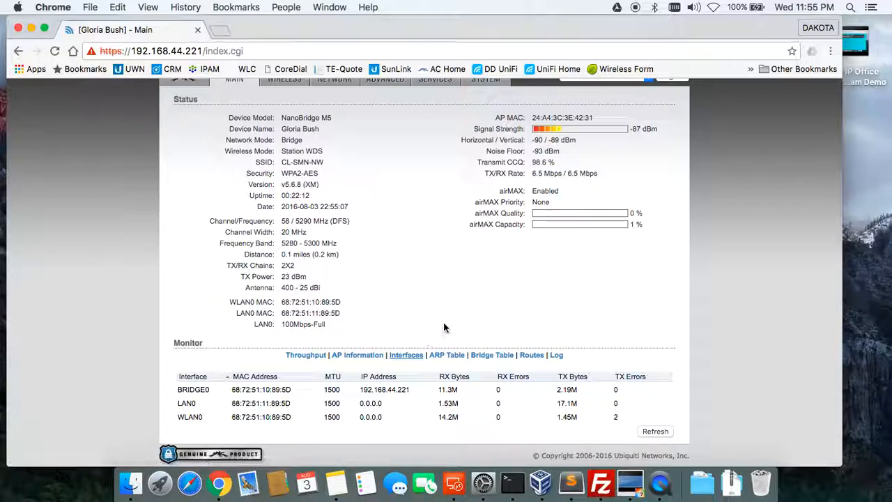
Sort the Bridge Table by interface, select the LAN0 MAC address, then view Routes and Log.
{"action": "left_click", "coordinate": [481, 355]}
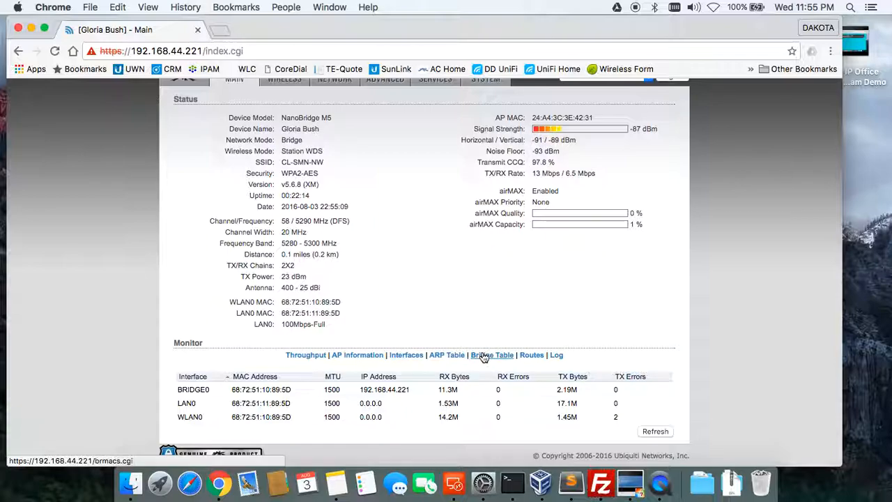
{"action": "scroll", "coordinate": [482, 356], "scroll_direction": "down", "scroll_amount": 5}
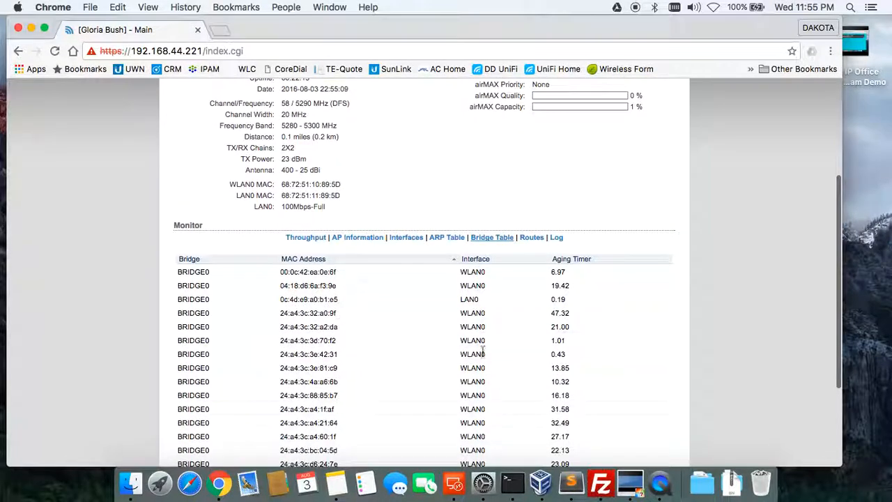
{"action": "left_click", "coordinate": [483, 259]}
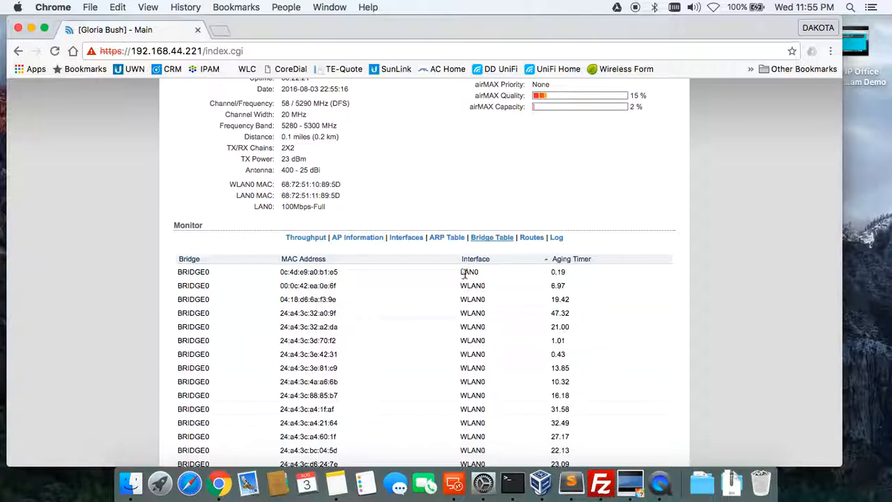
{"action": "left_click_drag", "start_coordinate": [281, 272], "coordinate": [340, 272]}
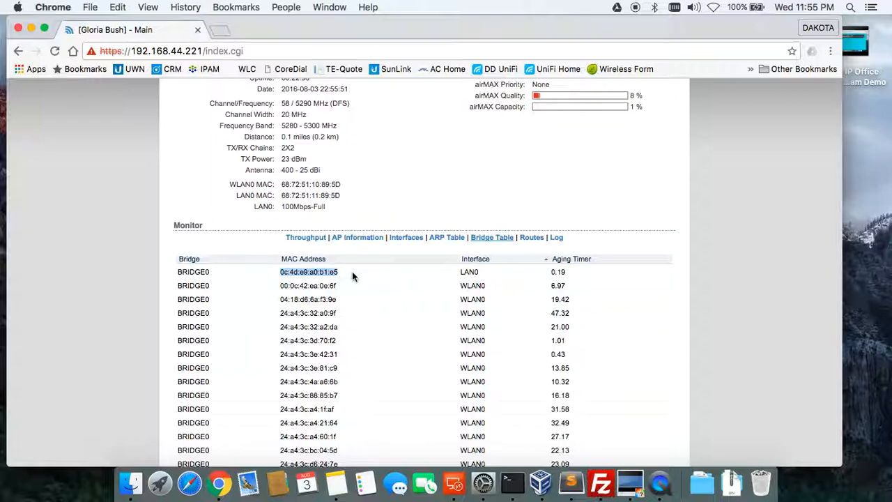
{"action": "left_click", "coordinate": [530, 240]}
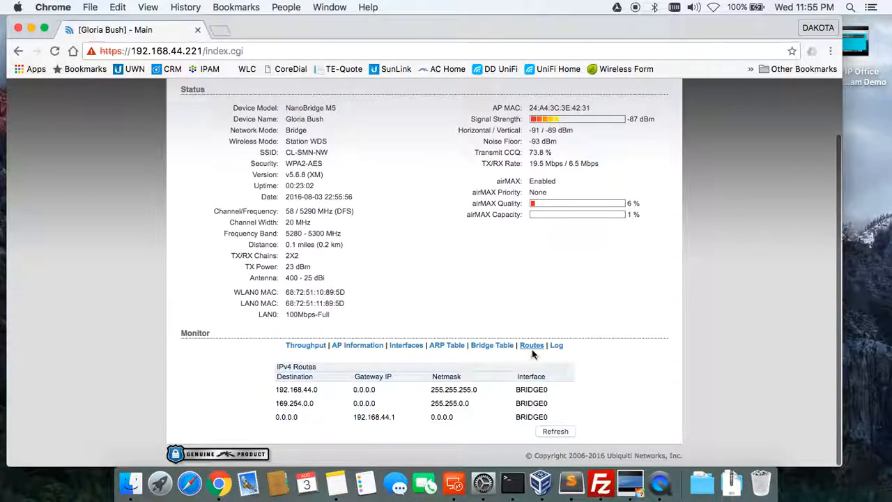
{"action": "left_click", "coordinate": [557, 347]}
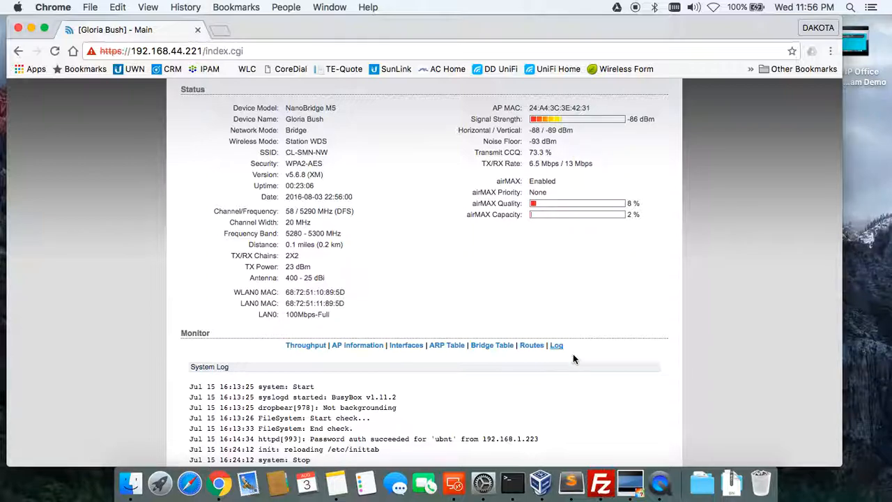
{"action": "scroll", "coordinate": [605, 361], "scroll_direction": "down", "scroll_amount": 5}
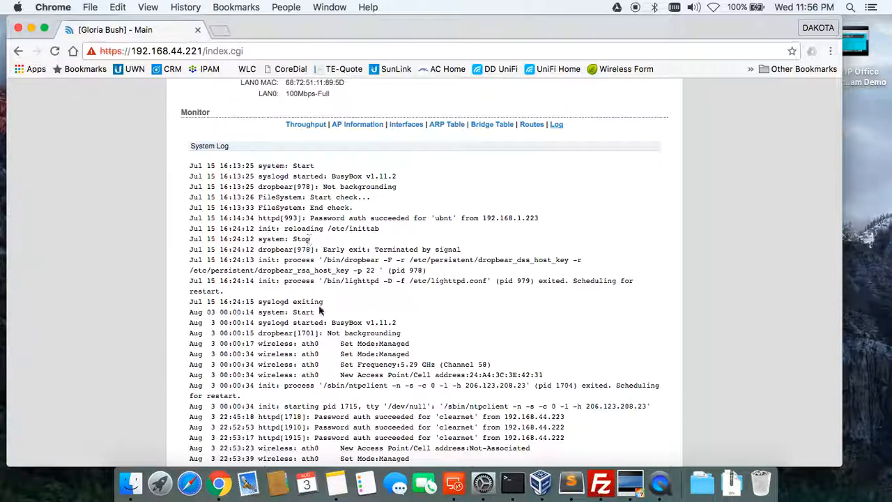
{"action": "scroll", "coordinate": [319, 312], "scroll_direction": "down", "scroll_amount": 4}
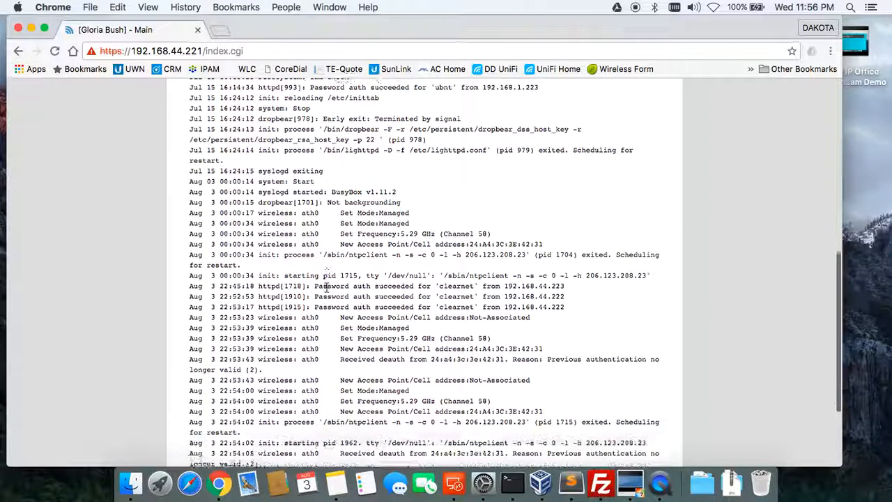
{"action": "scroll", "coordinate": [325, 285], "scroll_direction": "down", "scroll_amount": 4}
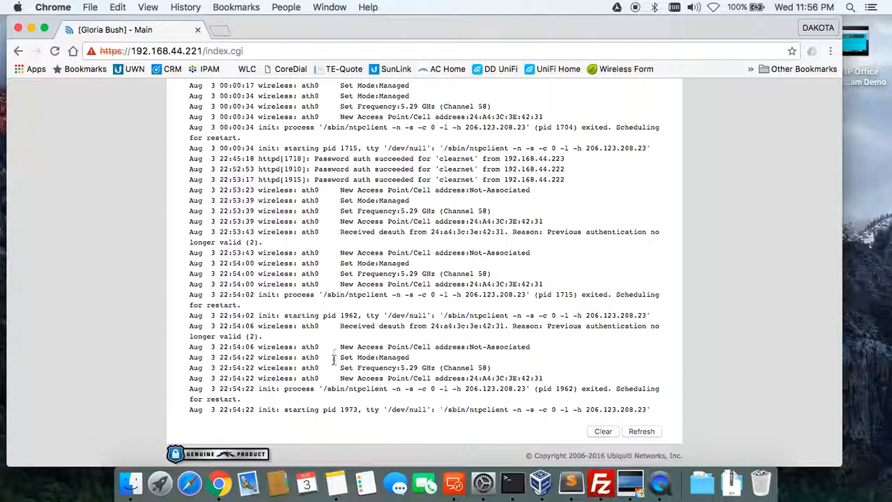
{"action": "scroll", "coordinate": [341, 237], "scroll_direction": "up", "scroll_amount": 2}
{"action": "scroll", "coordinate": [342, 241], "scroll_direction": "up", "scroll_amount": 4}
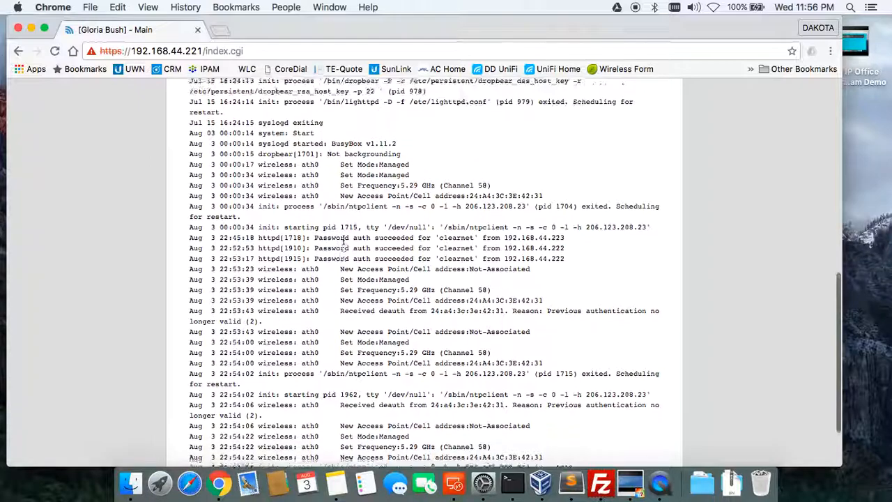
{"action": "scroll", "coordinate": [338, 279], "scroll_direction": "down", "scroll_amount": 6}
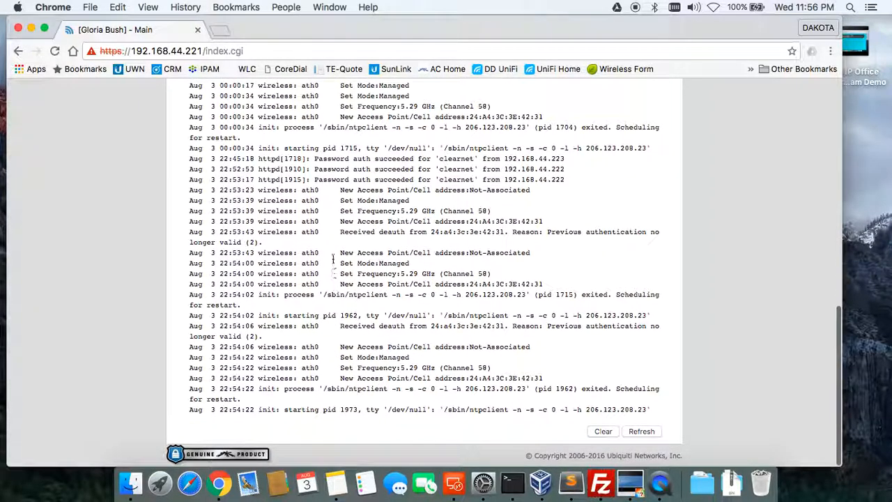
{"action": "scroll", "coordinate": [333, 257], "scroll_direction": "up", "scroll_amount": 10}
{"action": "scroll", "coordinate": [333, 256], "scroll_direction": "up", "scroll_amount": 5}
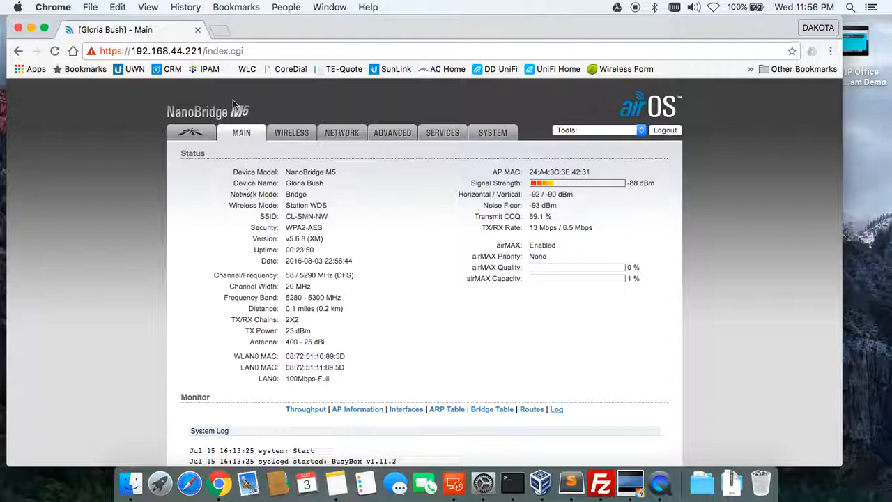
Turn Wi-Fi back on and reload the Dakota's Internet Toolbox homepage with Chrome's Home button.
{"action": "left_click", "coordinate": [72, 51]}
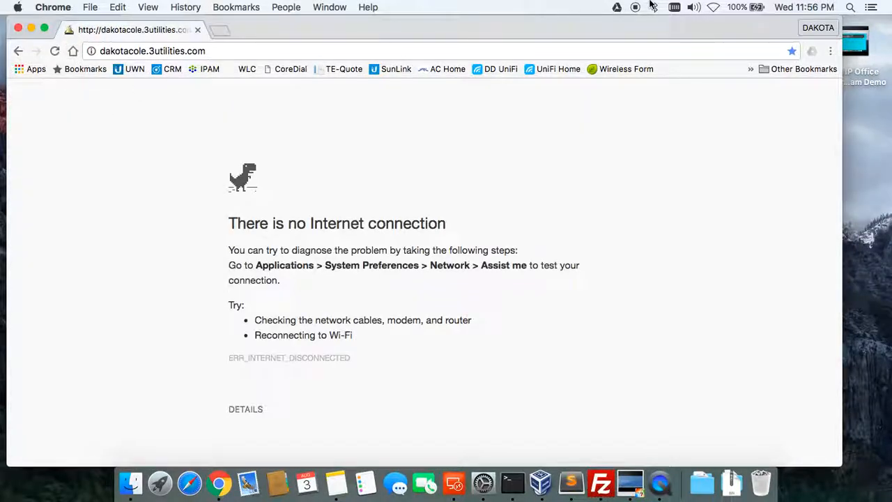
{"action": "left_click", "coordinate": [713, 7]}
{"action": "left_click", "coordinate": [740, 33]}
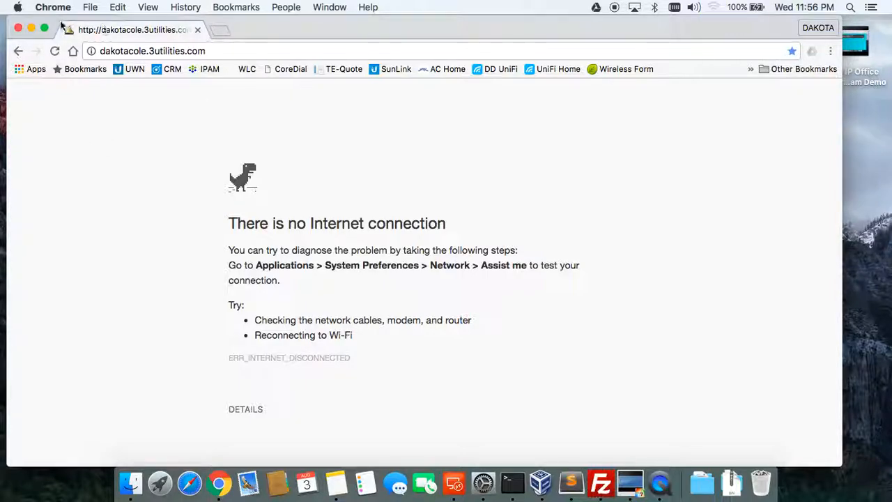
{"action": "left_click", "coordinate": [73, 50]}
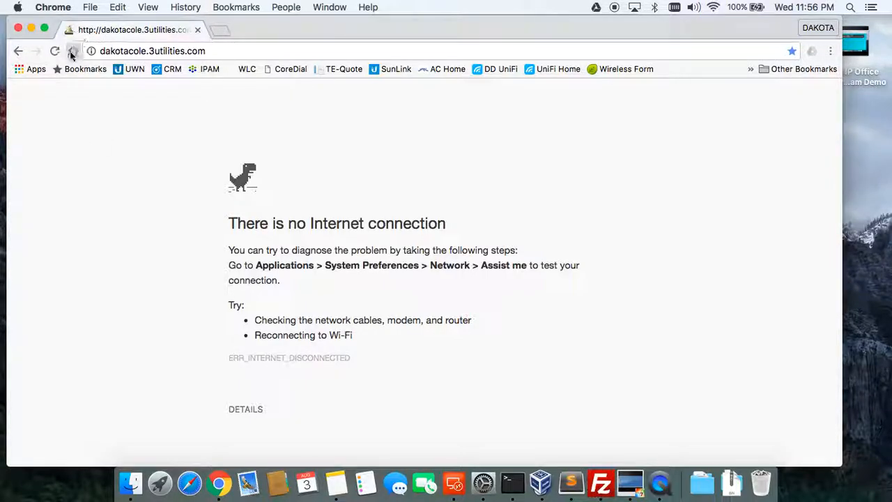
{"action": "left_click", "coordinate": [72, 51]}
{"action": "scroll", "coordinate": [248, 410], "scroll_direction": "down", "scroll_amount": 3}
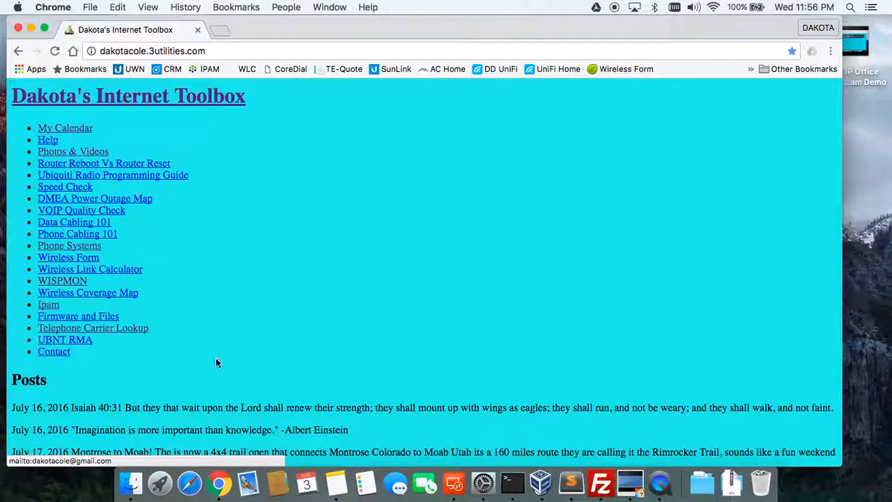
{"action": "scroll", "coordinate": [288, 304], "scroll_direction": "up", "scroll_amount": 3}
{"action": "scroll", "coordinate": [289, 308], "scroll_direction": "down", "scroll_amount": 2}
{"action": "scroll", "coordinate": [288, 309], "scroll_direction": "up", "scroll_amount": 2}
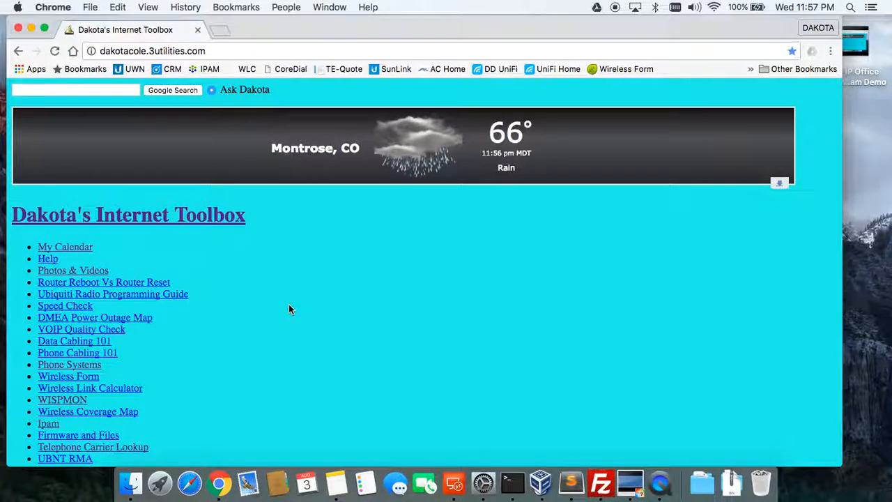